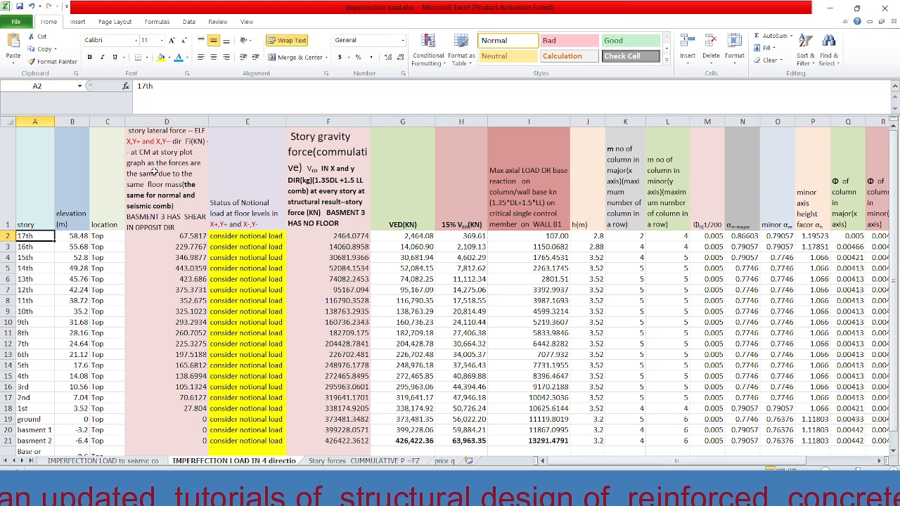
# Inspect the story lateral force, cumulative gravity force, VED and 15% VED columns of the imperfection load sheet.
pyautogui.click(187, 235)
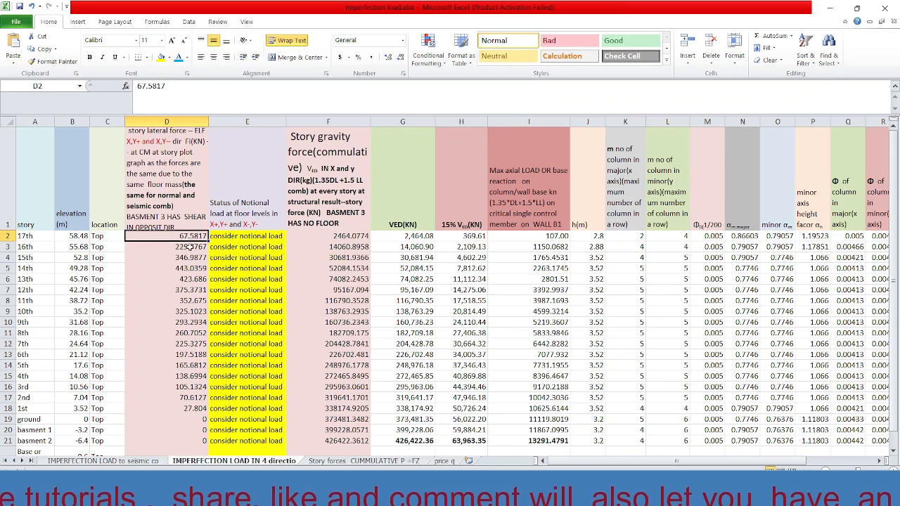
pyautogui.click(188, 247)
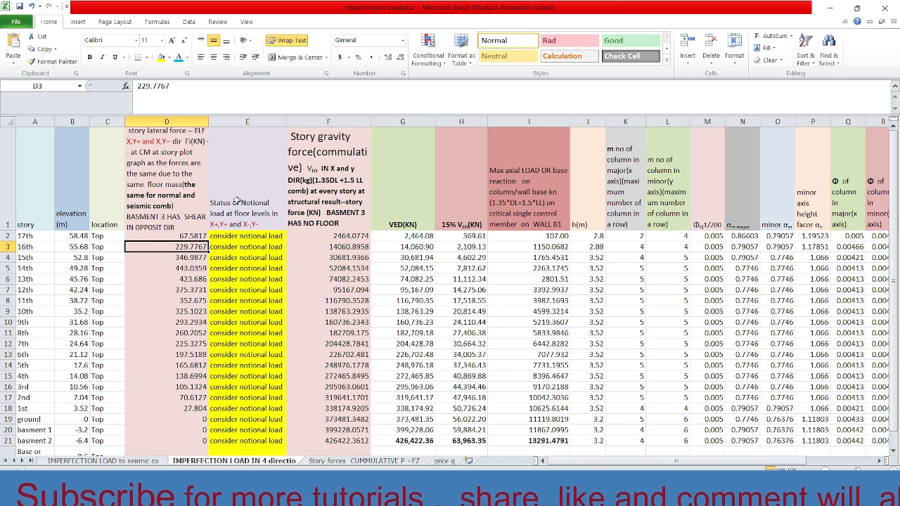
pyautogui.click(324, 147)
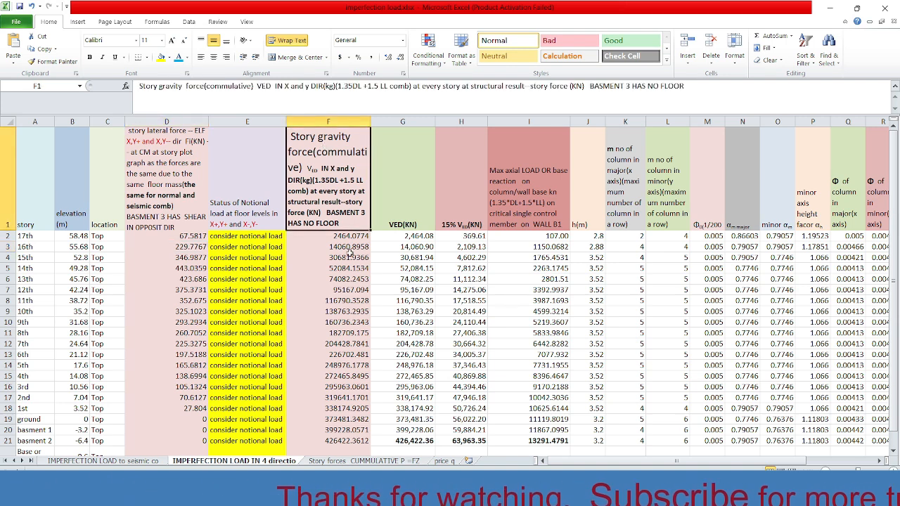
pyautogui.click(344, 238)
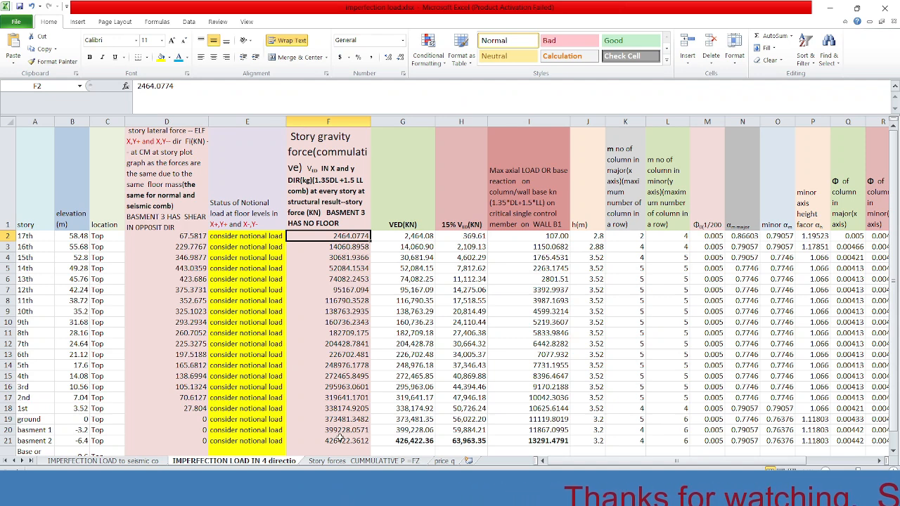
pyautogui.click(345, 441)
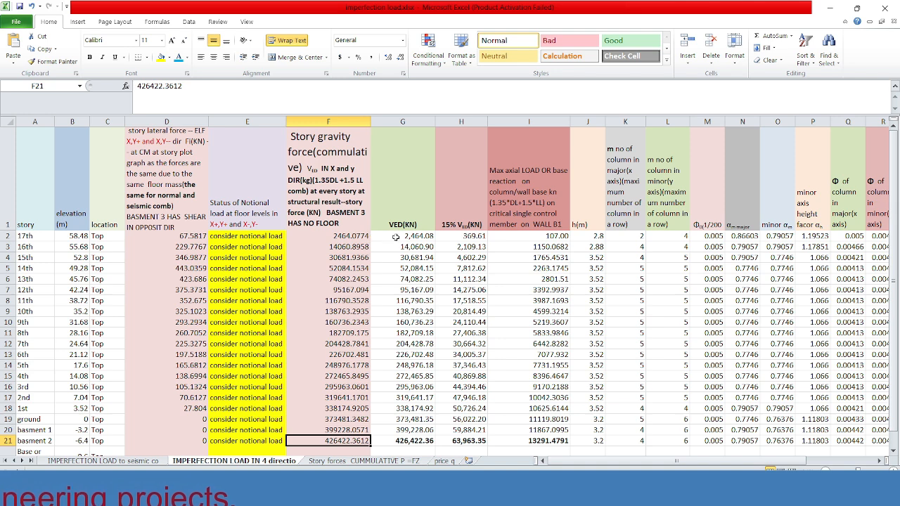
pyautogui.click(406, 212)
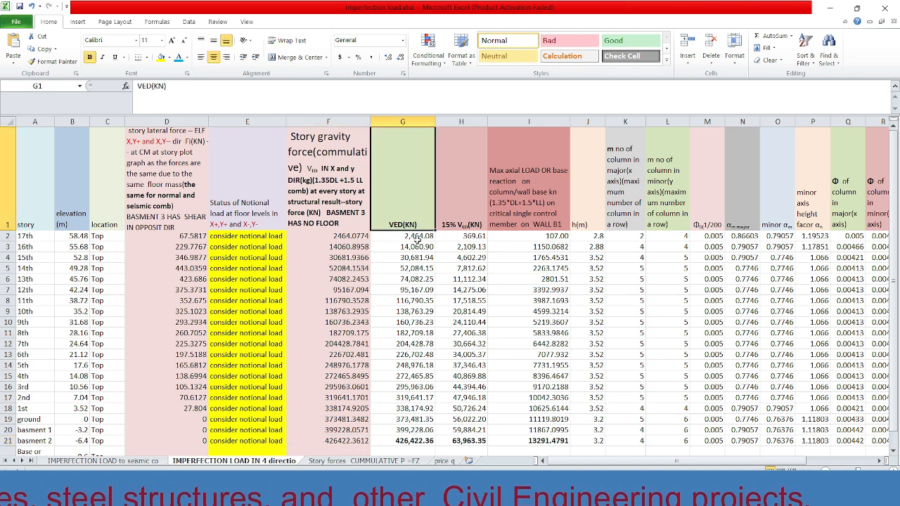
pyautogui.click(473, 235)
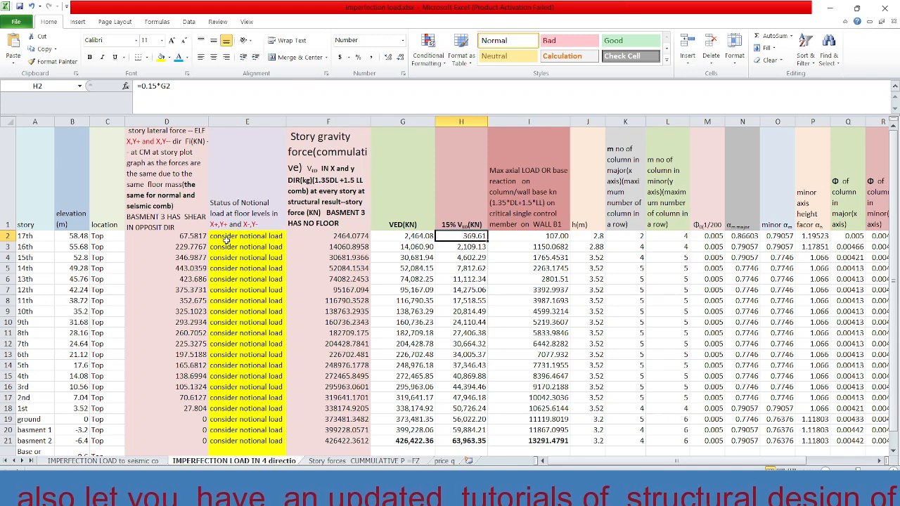
# Inspect the IF formula in the notional load status column and the story lateral forces it compares.
pyautogui.click(230, 237)
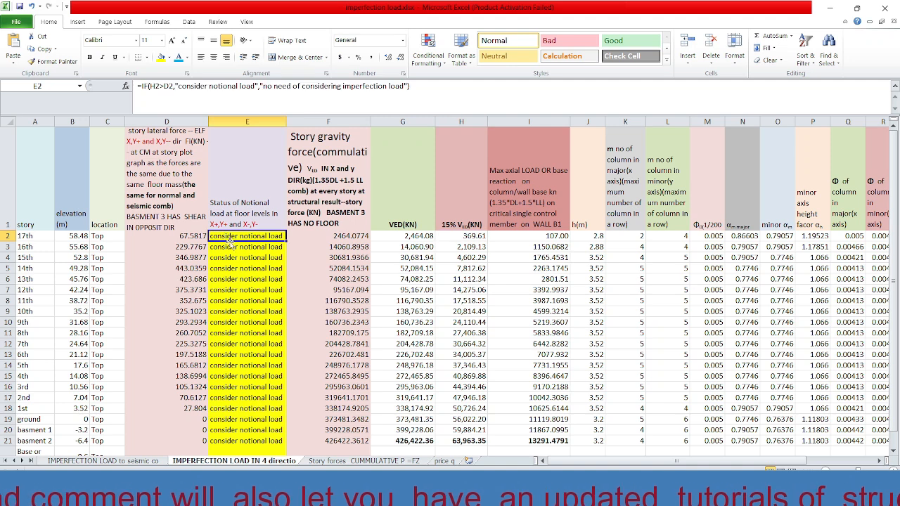
pyautogui.click(229, 247)
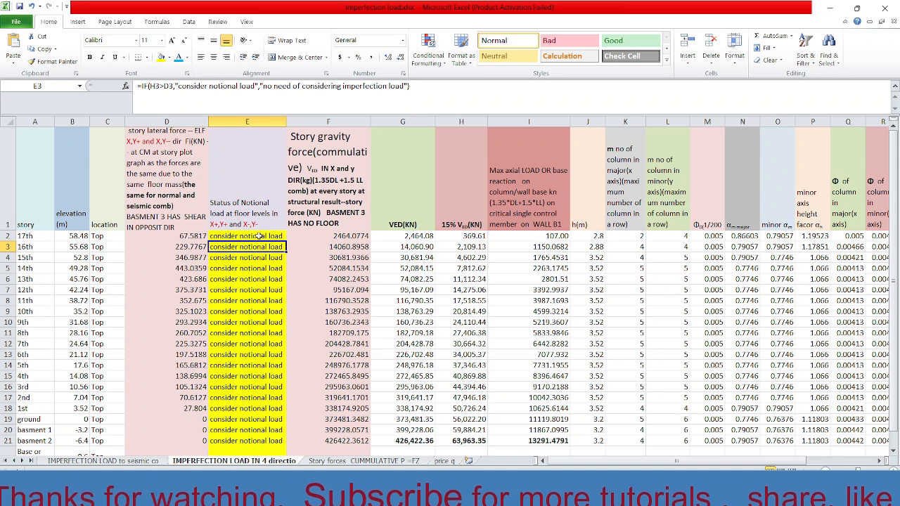
pyautogui.click(237, 235)
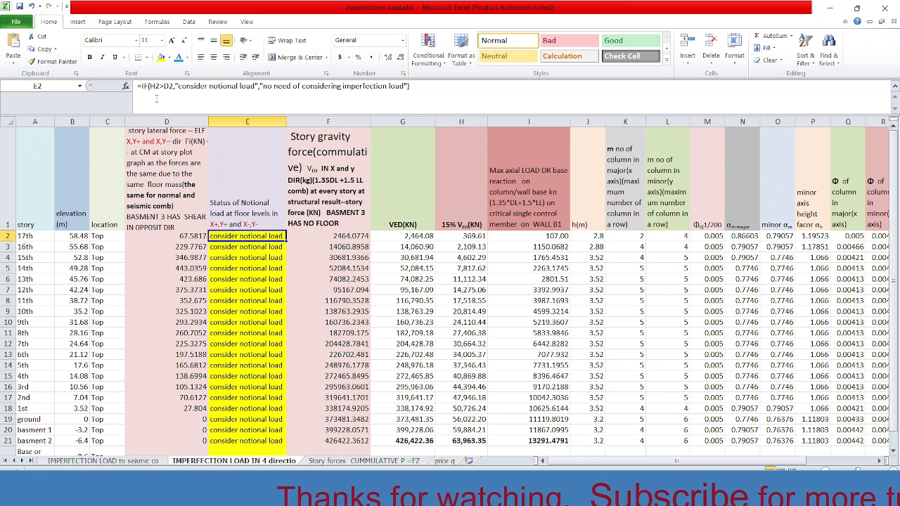
pyautogui.click(156, 97)
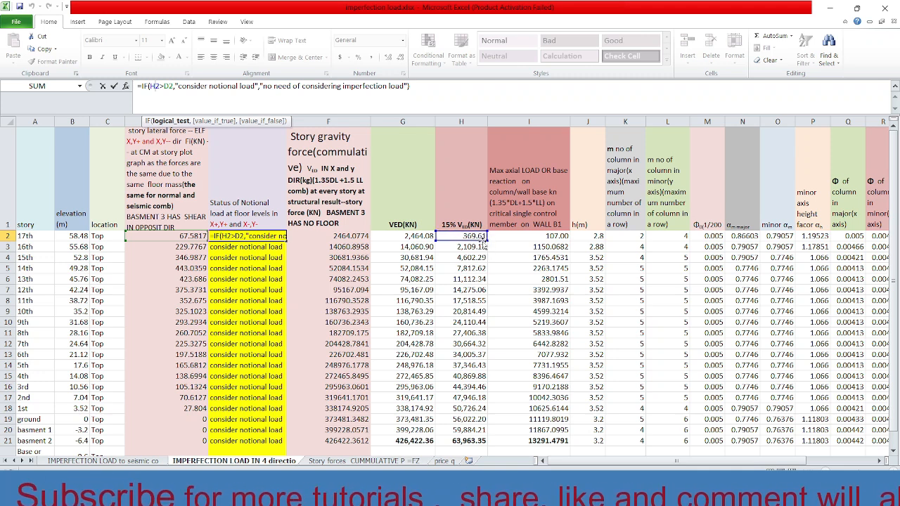
pyautogui.click(185, 257)
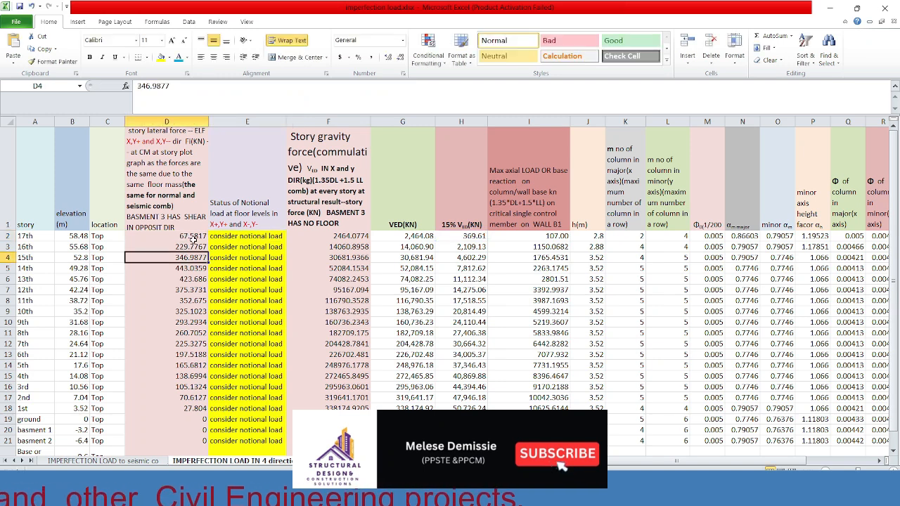
pyautogui.click(188, 236)
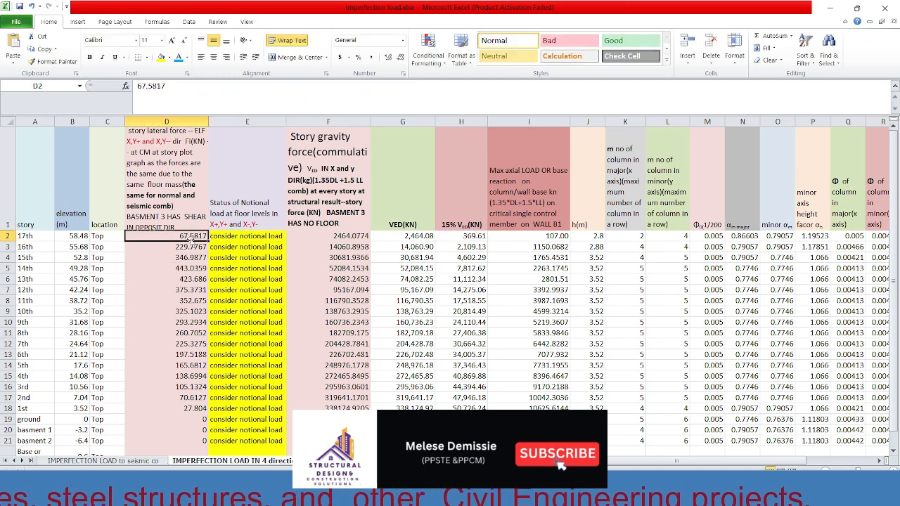
# Switch to the ETABS window with the 3-D displacement view and open the story response plots.
pyautogui.moveTo(603, 496)
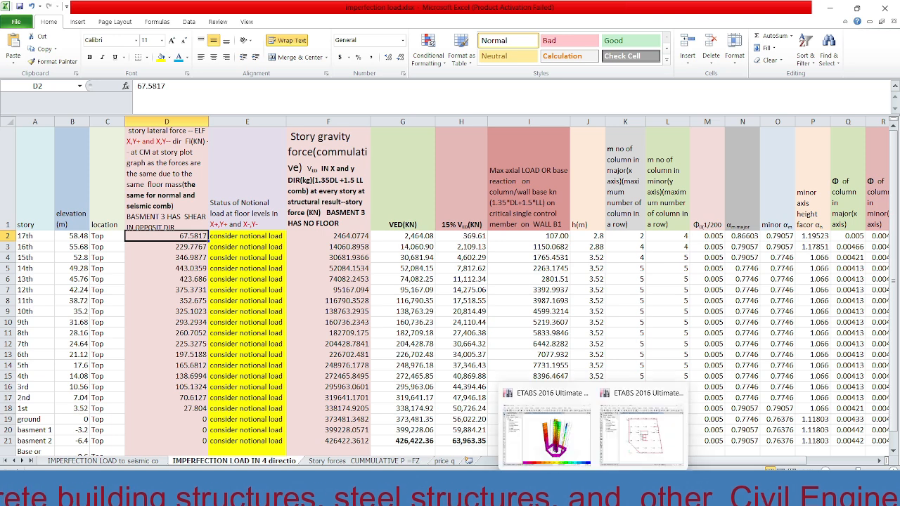
pyautogui.click(568, 428)
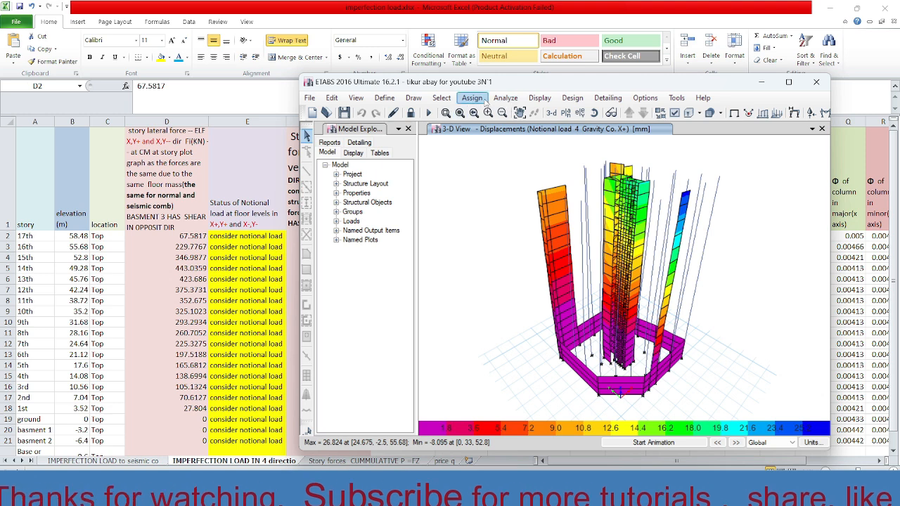
pyautogui.click(541, 102)
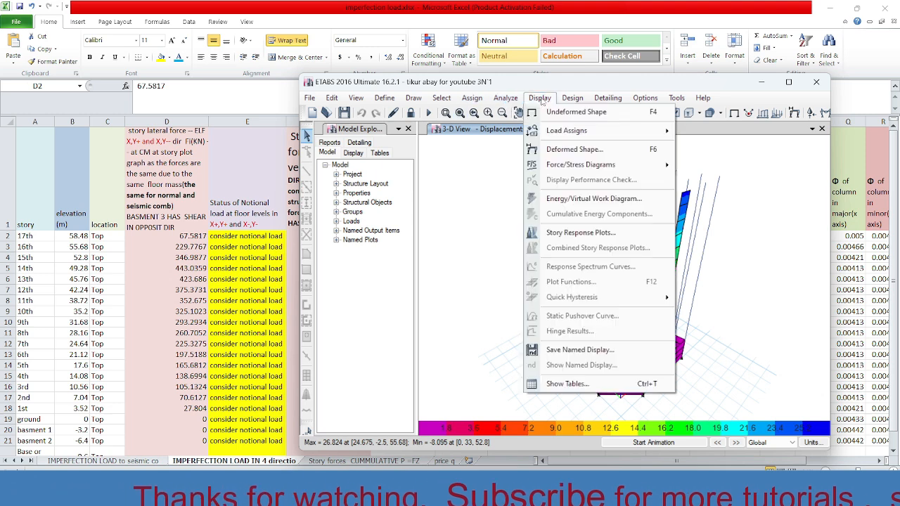
pyautogui.click(564, 232)
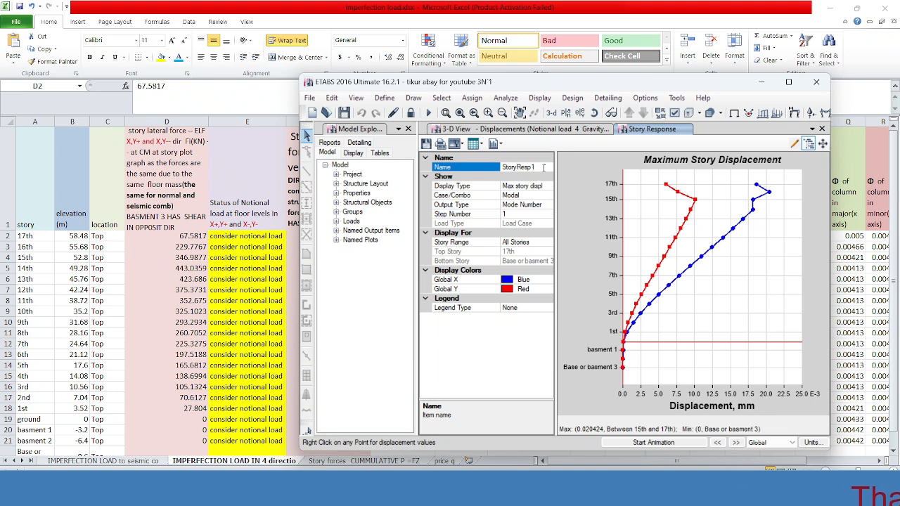
# Set the story response plot's display type to auto lateral loads to stories.
pyautogui.click(548, 186)
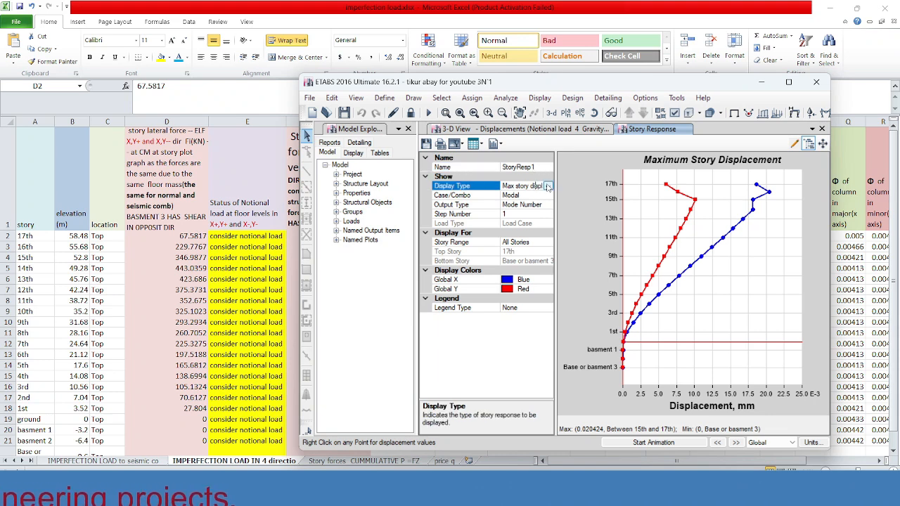
pyautogui.click(548, 186)
pyautogui.click(548, 186)
pyautogui.click(533, 168)
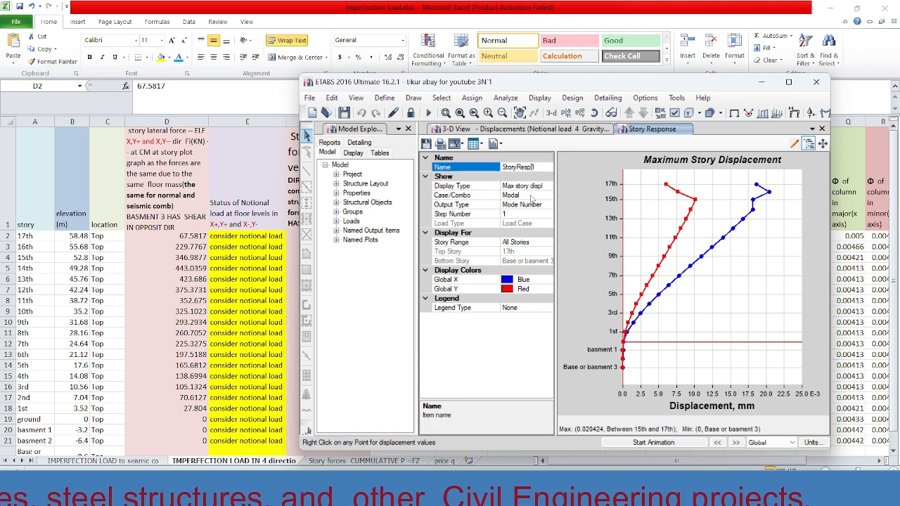
pyautogui.click(545, 187)
pyautogui.click(548, 187)
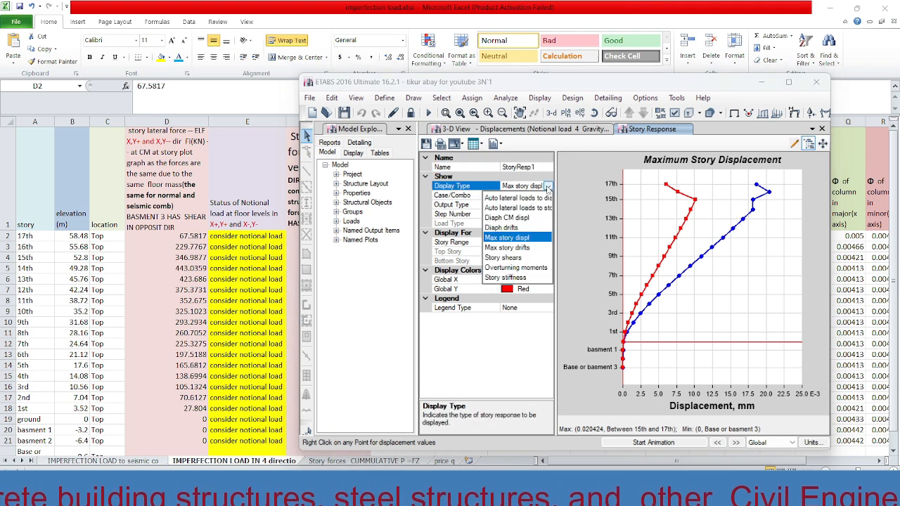
pyautogui.click(521, 209)
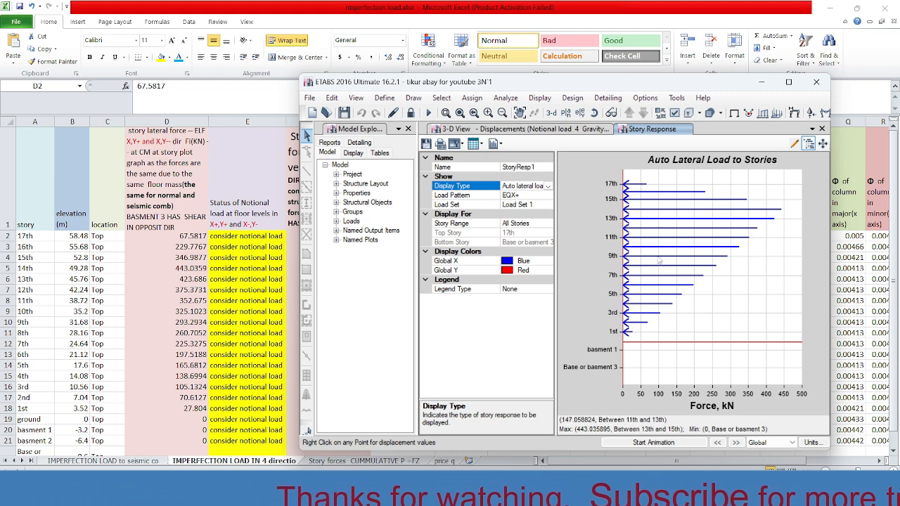
# Show the plot's data table, check the 17th story's X-direction lateral force, and close the table.
pyautogui.click(482, 144)
pyautogui.click(494, 159)
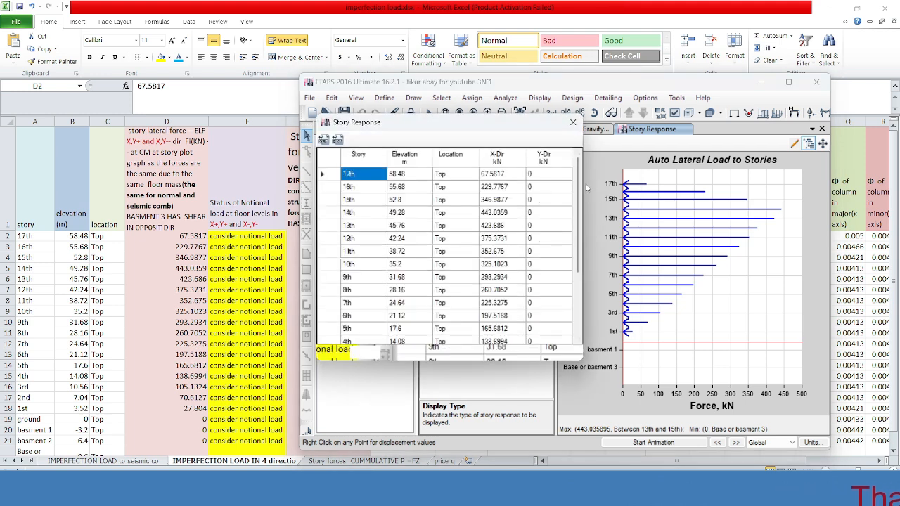
pyautogui.click(498, 176)
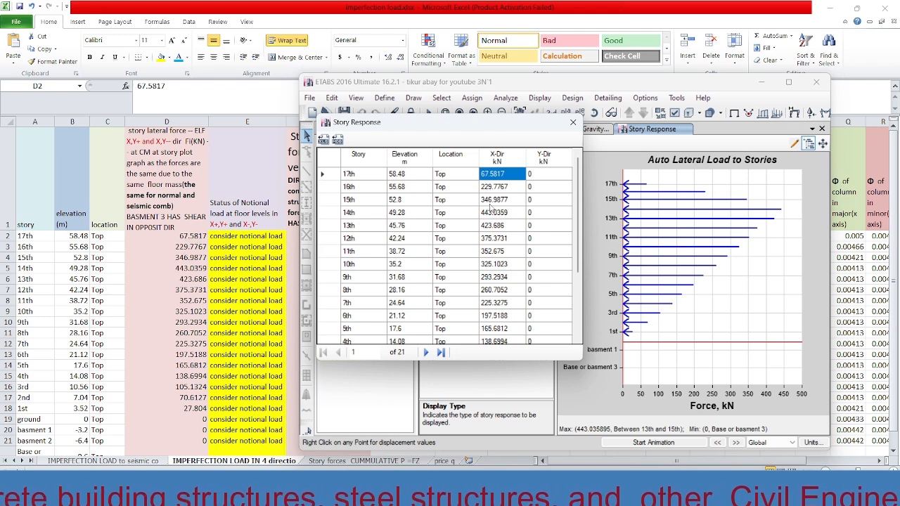
pyautogui.click(571, 125)
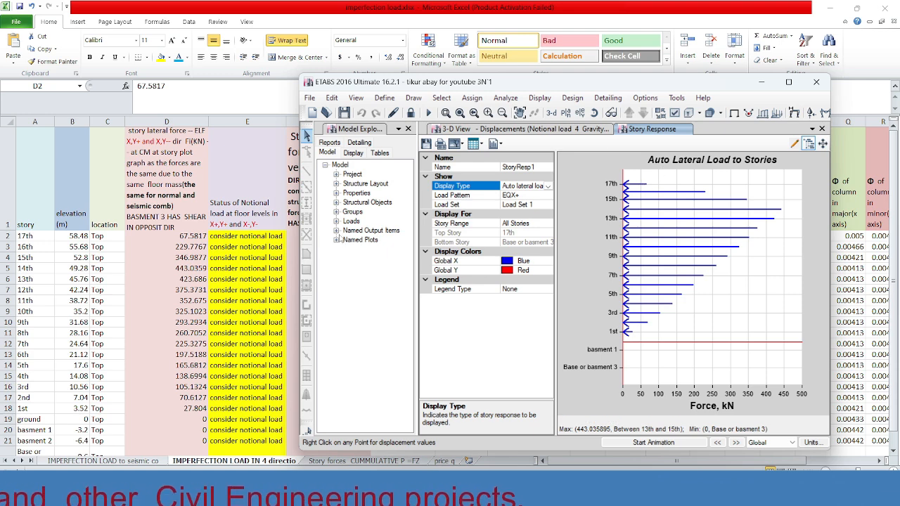
# Move the ETABS window aside, return to Excel and select the cumulative story gravity forces in F2:F21.
pyautogui.moveTo(693, 87); pyautogui.dragTo(829, 99)
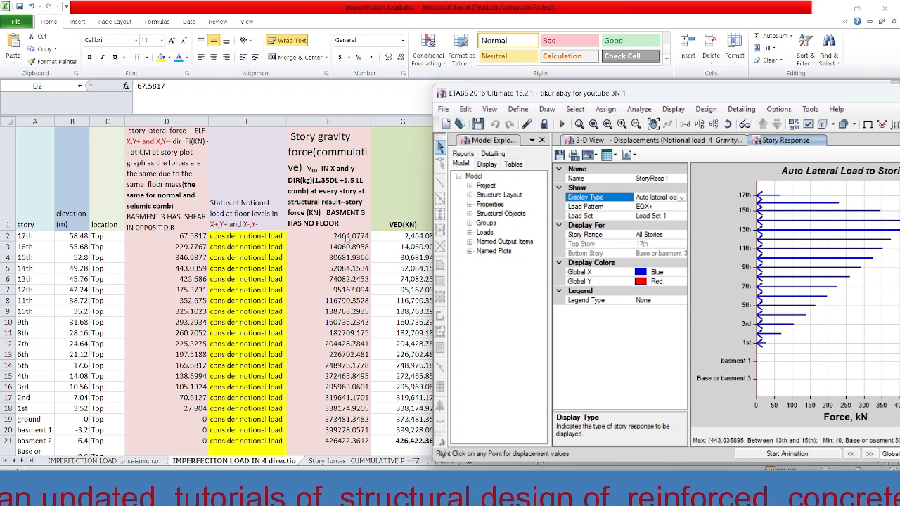
pyautogui.click(349, 235)
pyautogui.click(350, 235)
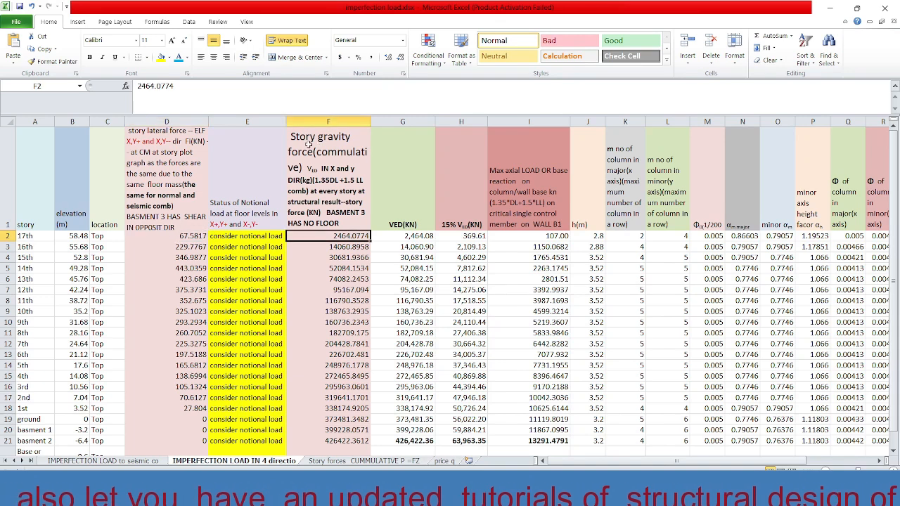
pyautogui.click(335, 179)
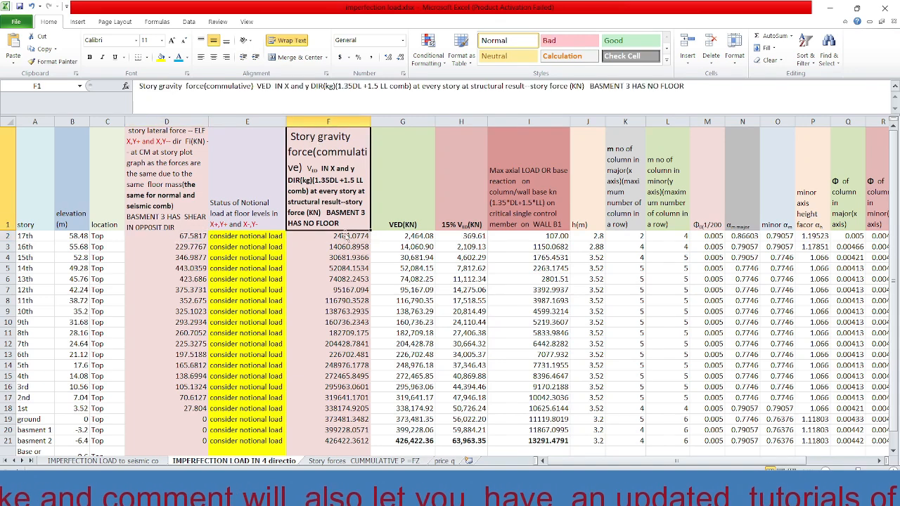
pyautogui.click(345, 236)
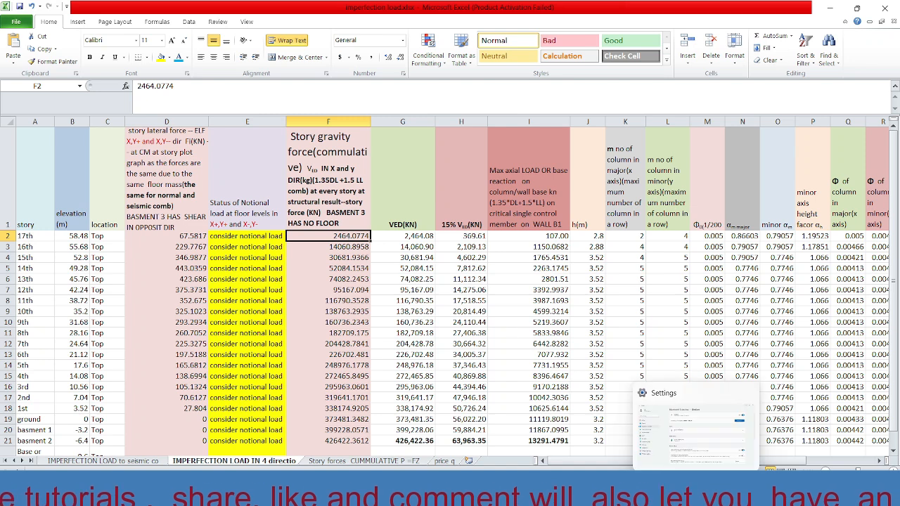
pyautogui.moveTo(348, 237); pyautogui.dragTo(347, 441)
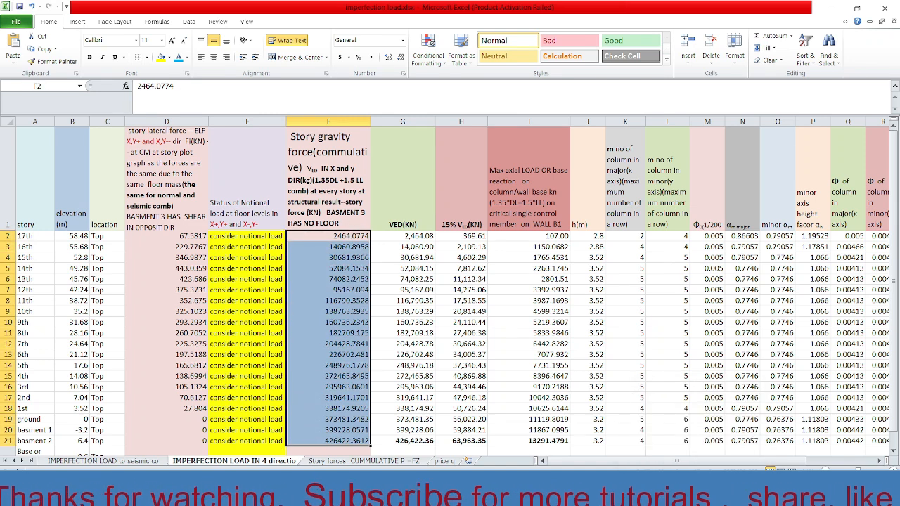
# Switch to ETABS and open the Story Forces table from the analysis structure results.
pyautogui.moveTo(588, 492)
pyautogui.click(545, 394)
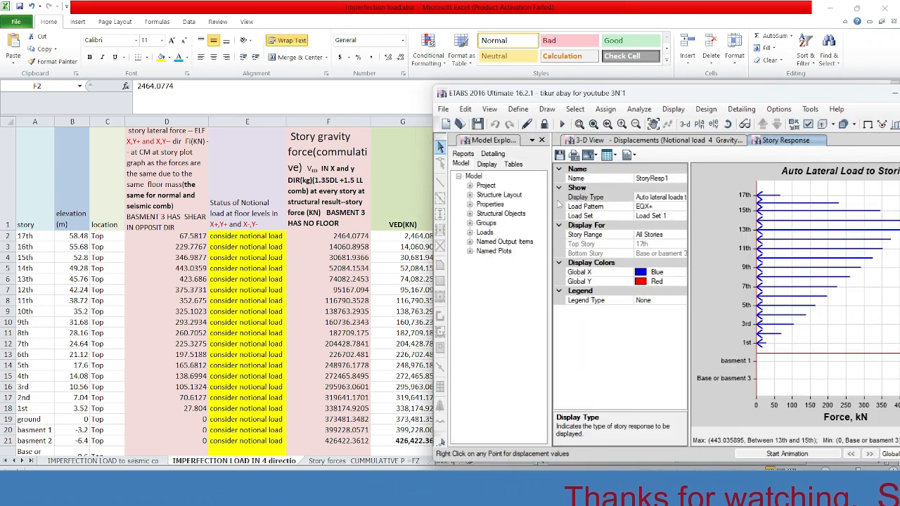
pyautogui.click(514, 164)
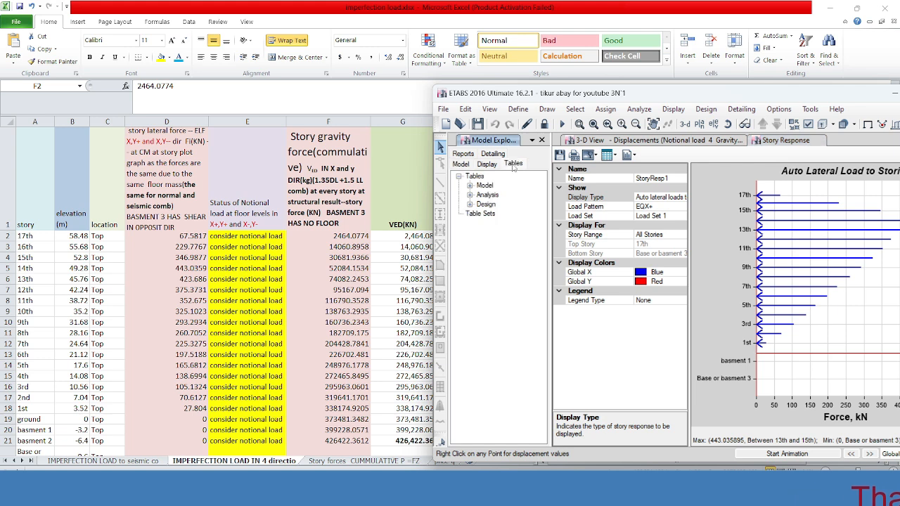
pyautogui.click(470, 195)
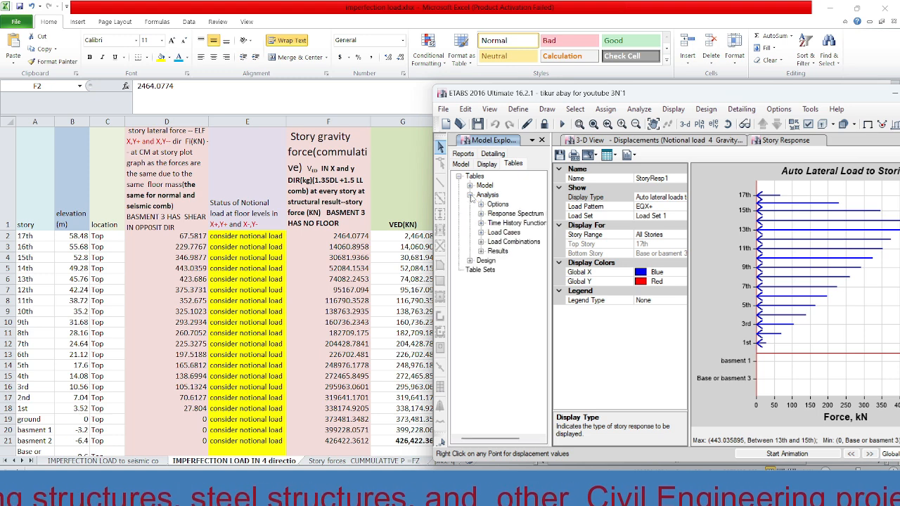
pyautogui.click(482, 252)
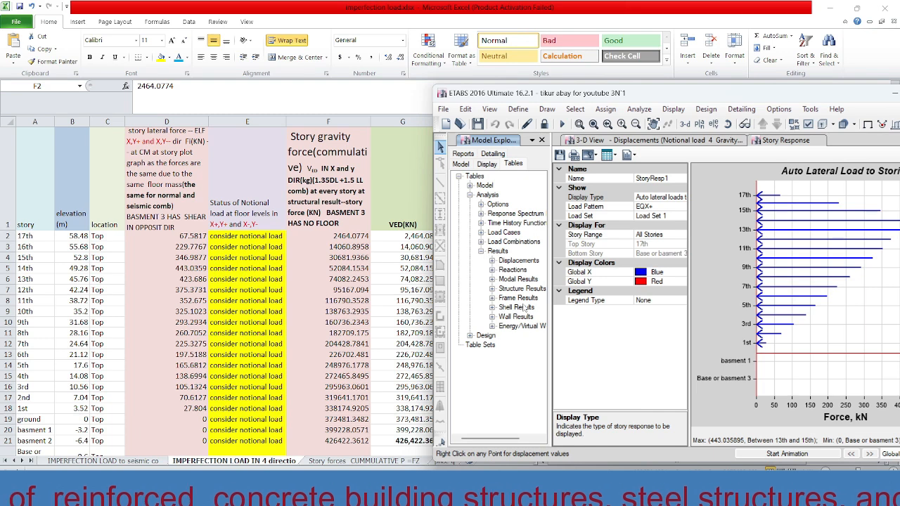
pyautogui.click(493, 289)
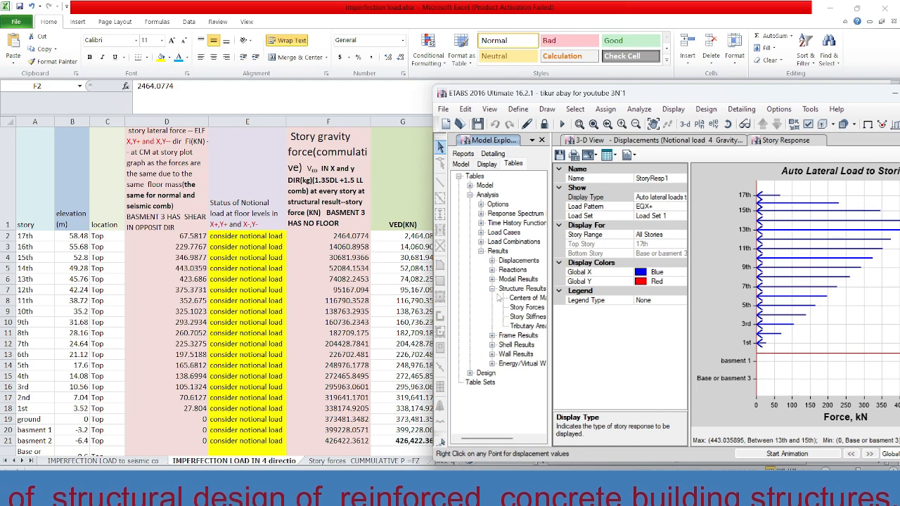
pyautogui.doubleClick(530, 308)
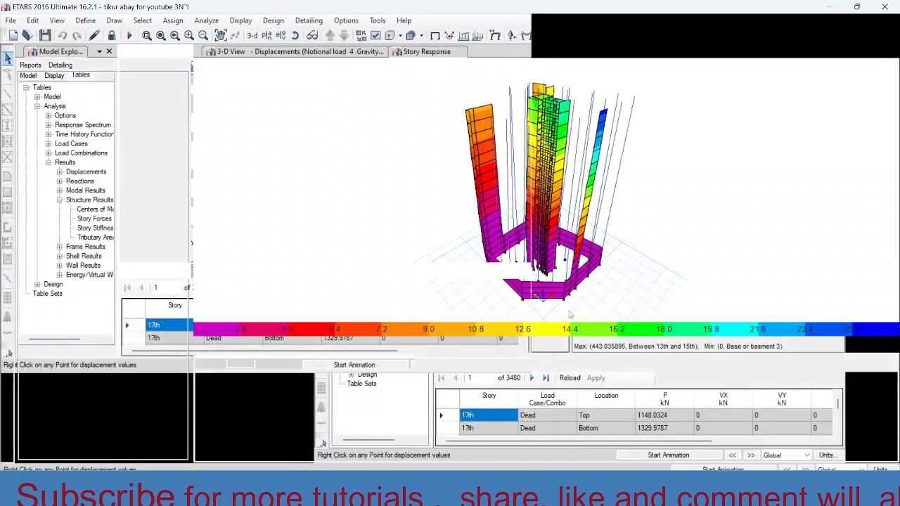
# Filter the Story Forces table by load case/combo to the 1.35G+1.5Q combination.
pyautogui.scroll(-1, 612, 395)
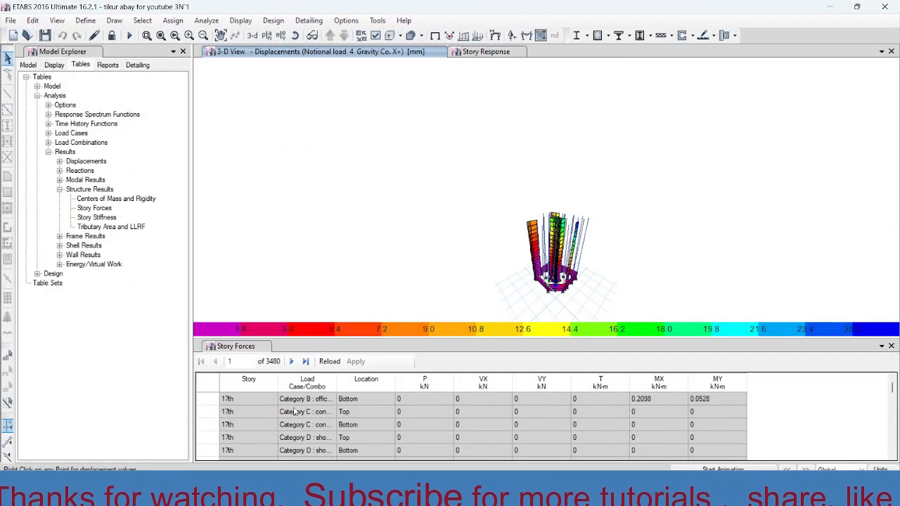
pyautogui.scroll(1, 294, 412)
pyautogui.rightClick(309, 387)
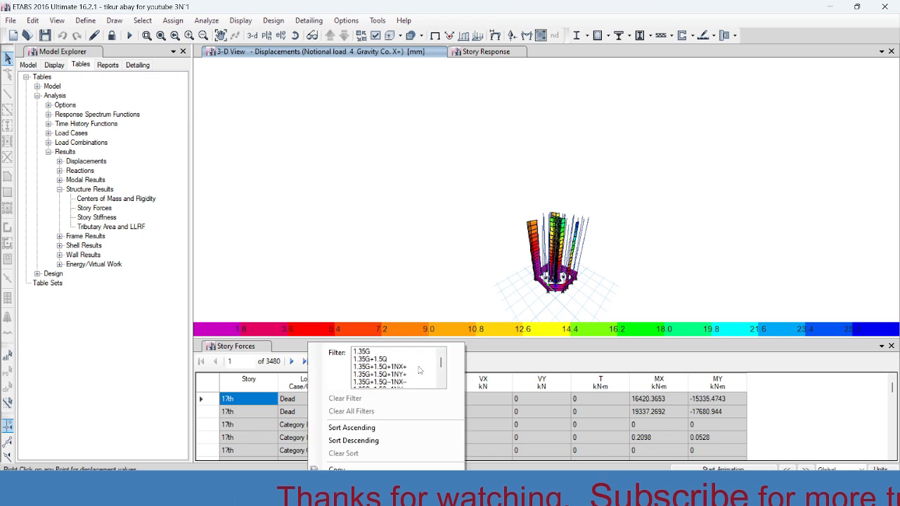
pyautogui.moveTo(442, 362)
pyautogui.mouseDown()
pyautogui.moveTo(442, 376)
pyautogui.moveTo(441, 357)
pyautogui.mouseUp()
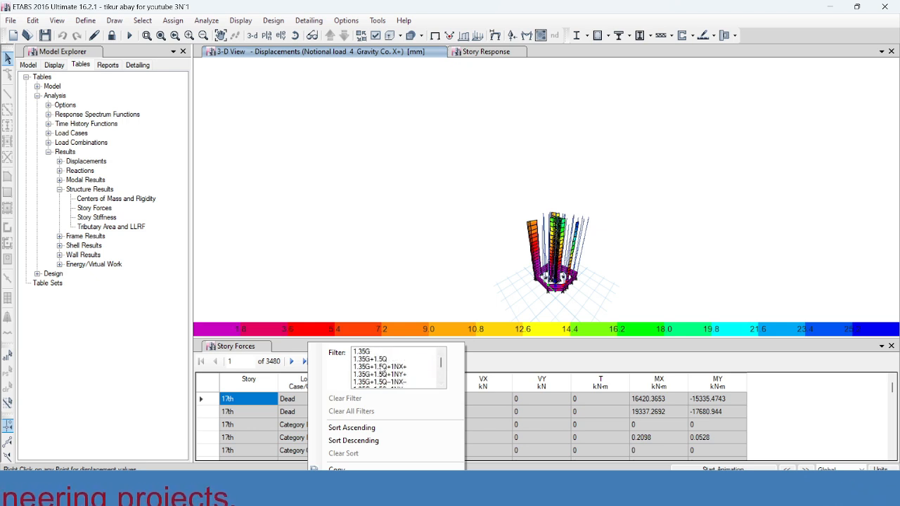
pyautogui.click(371, 360)
pyautogui.click(537, 351)
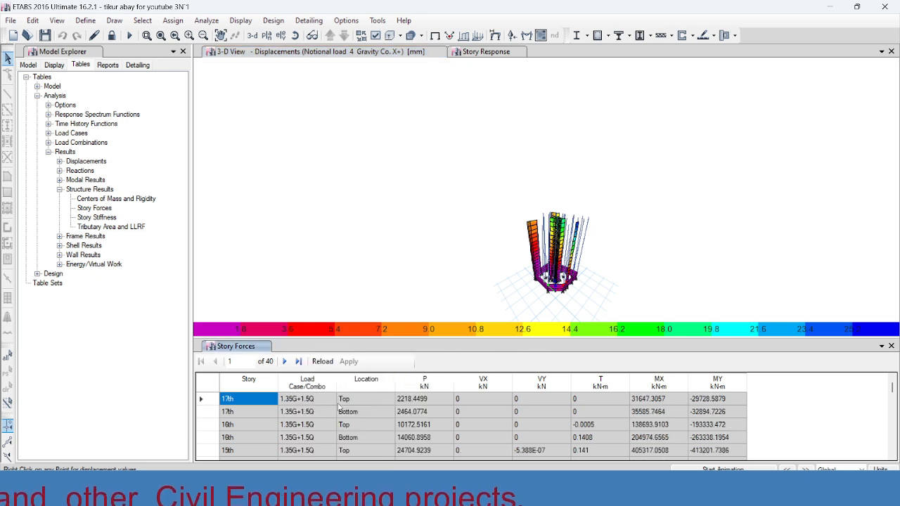
# Filter the Story Forces table's location column to Bottom.
pyautogui.rightClick(372, 388)
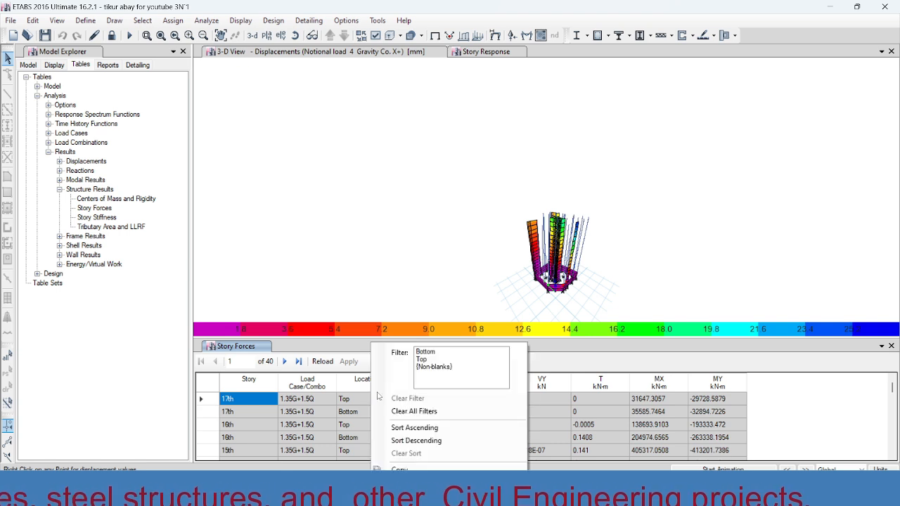
pyautogui.click(425, 352)
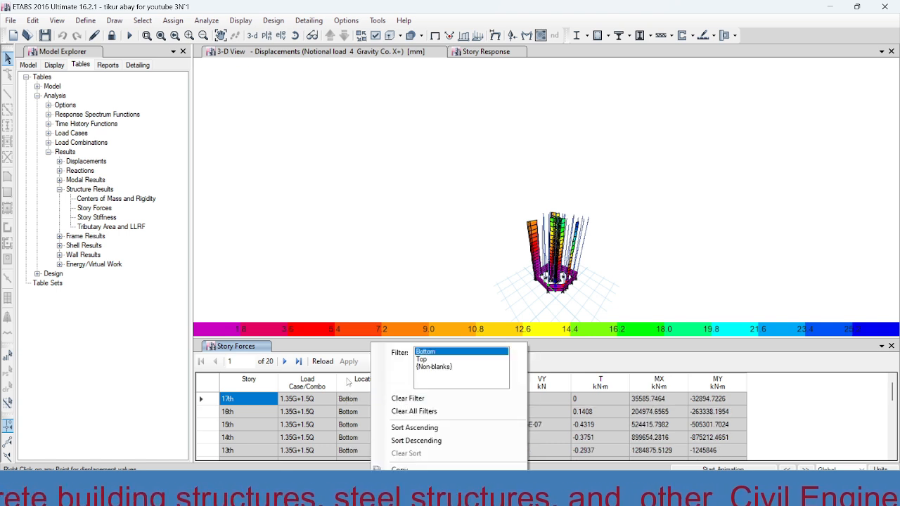
pyautogui.click(556, 362)
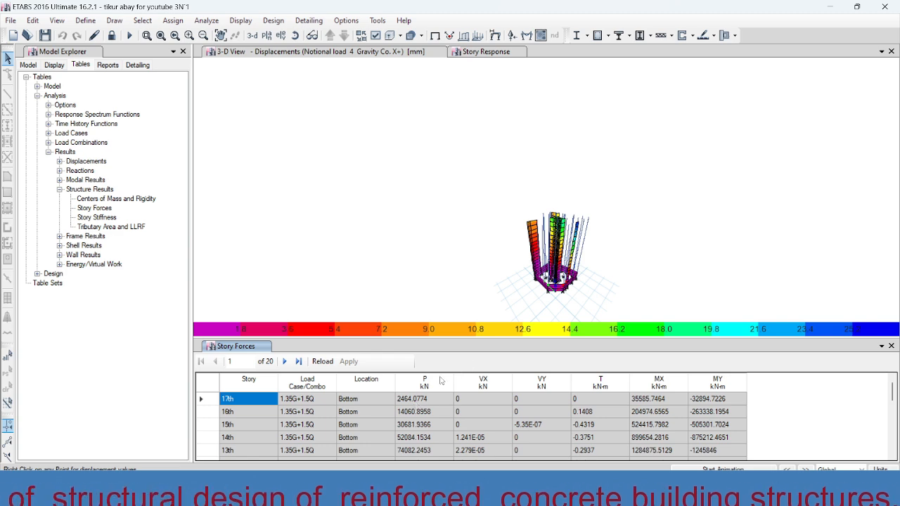
# Detach the Story Forces table into a floating window and select the 17th story's axial force P.
pyautogui.moveTo(468, 350); pyautogui.dragTo(512, 345)
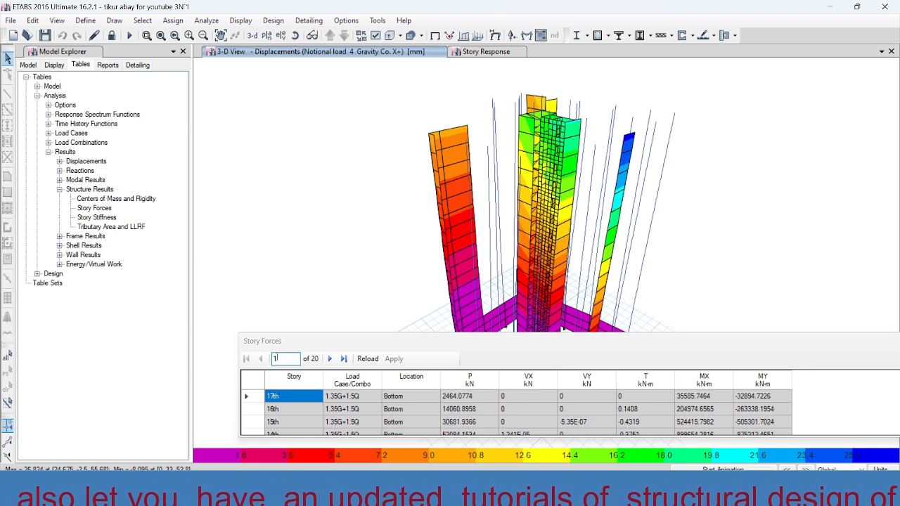
pyautogui.click(412, 408)
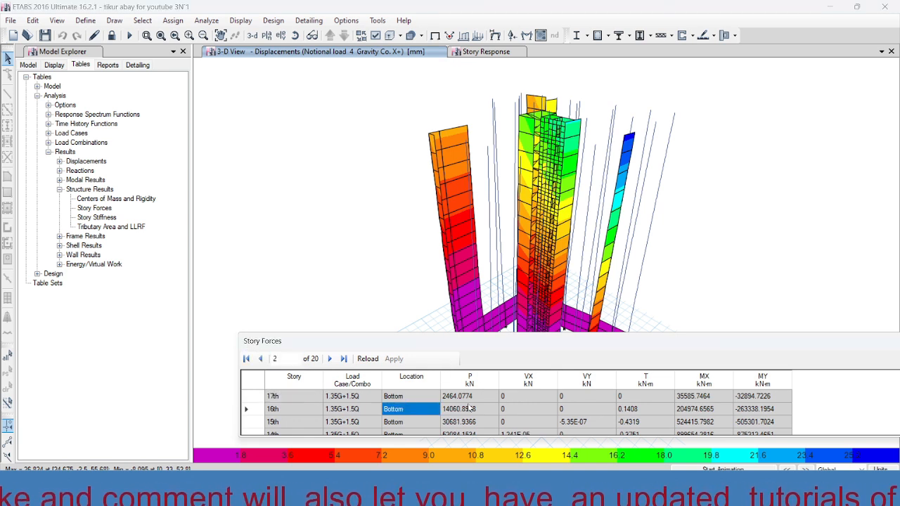
pyautogui.click(461, 398)
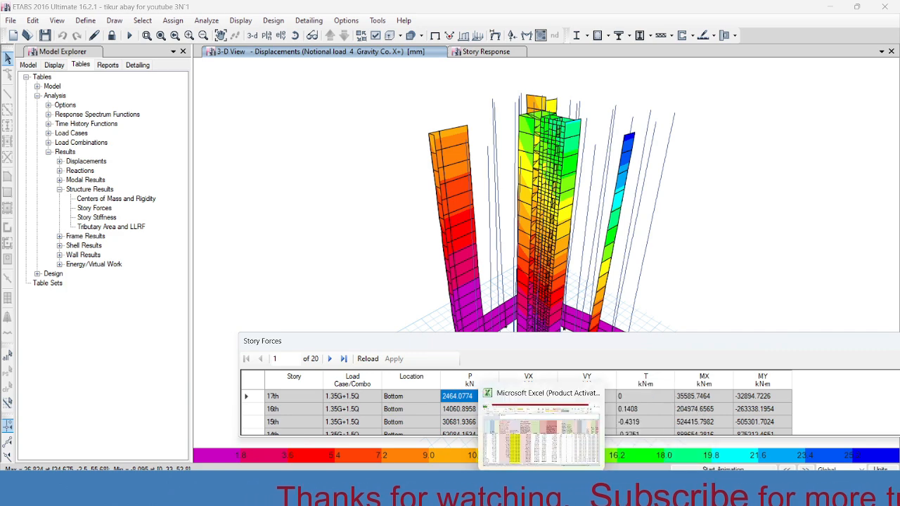
# Bring up the Excel sheet and arrange the reduced ETABS window and floating Story Forces table beside the story gravity force column F.
pyautogui.click(546, 494)
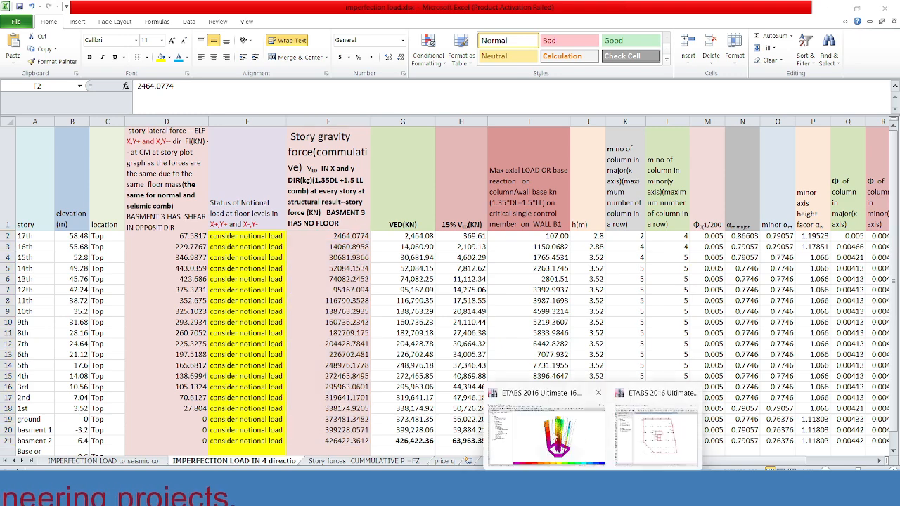
pyautogui.click(654, 440)
pyautogui.click(857, 7)
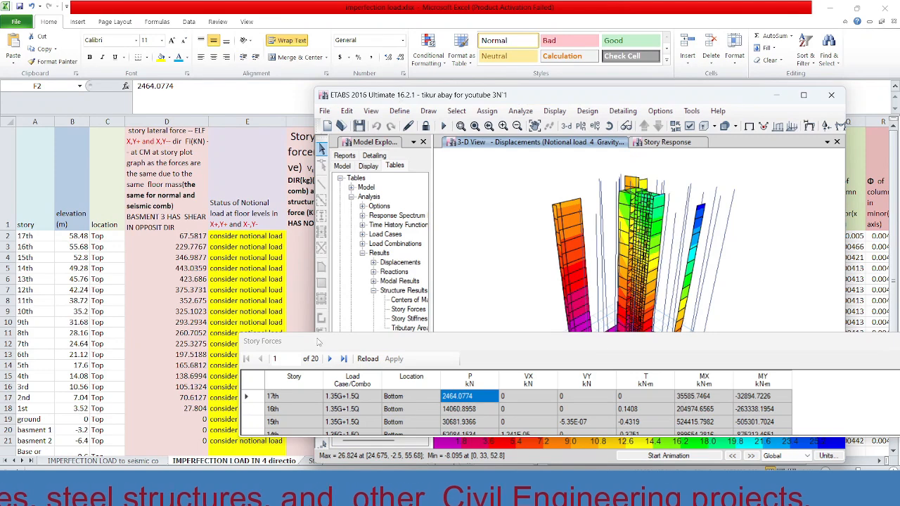
pyautogui.moveTo(315, 344); pyautogui.dragTo(395, 349)
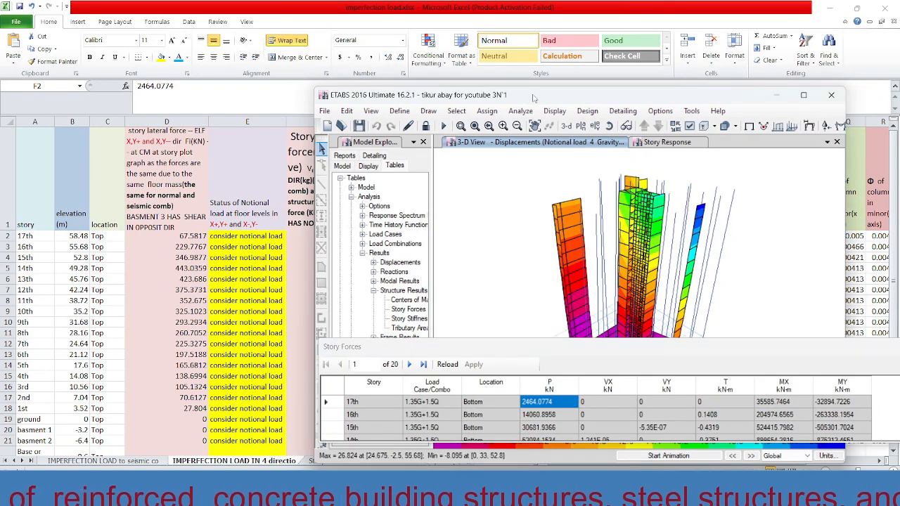
pyautogui.moveTo(535, 99); pyautogui.dragTo(620, 106)
pyautogui.moveTo(476, 350); pyautogui.dragTo(542, 355)
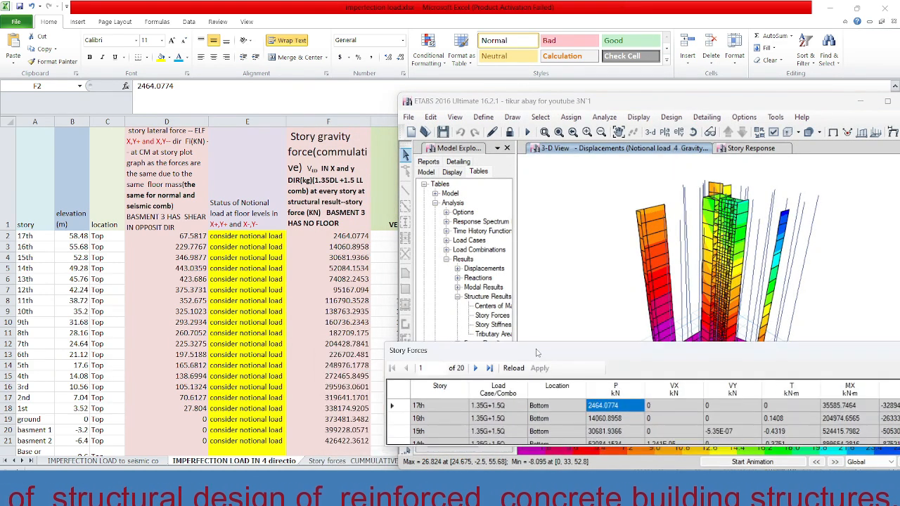
# Compare the P values of the 17th, 16th and 15th stories with the gravity forces in Excel column F.
pyautogui.click(621, 419)
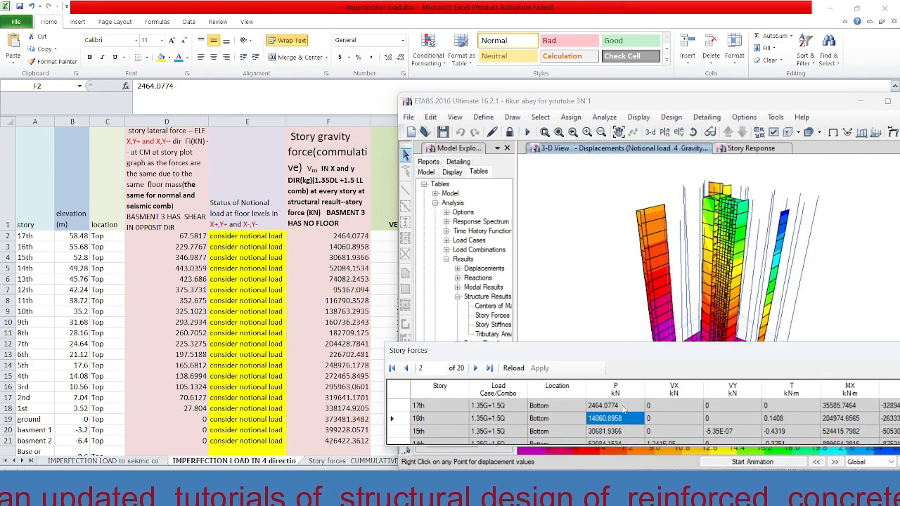
pyautogui.click(619, 406)
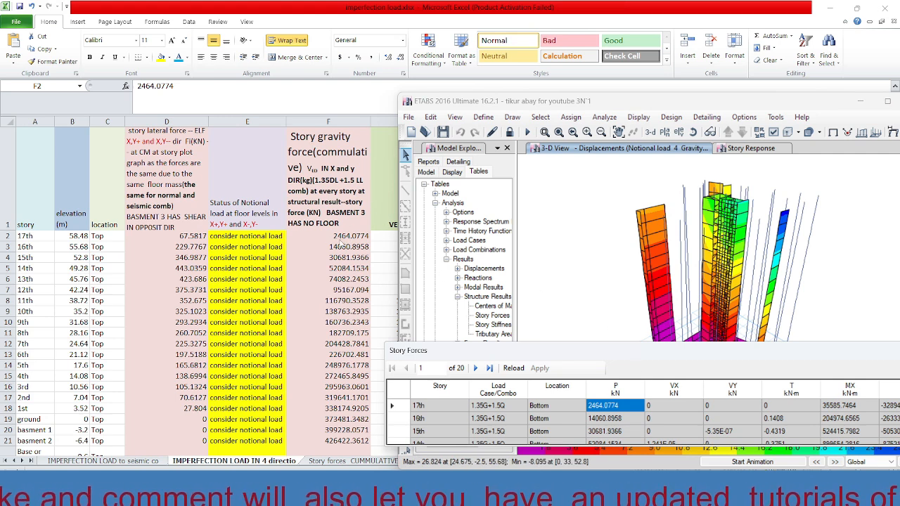
pyautogui.click(602, 421)
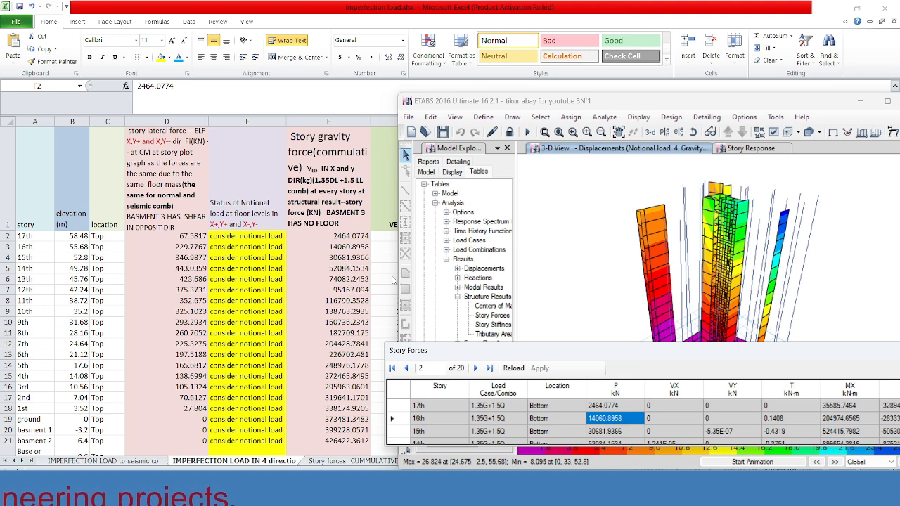
pyautogui.click(604, 432)
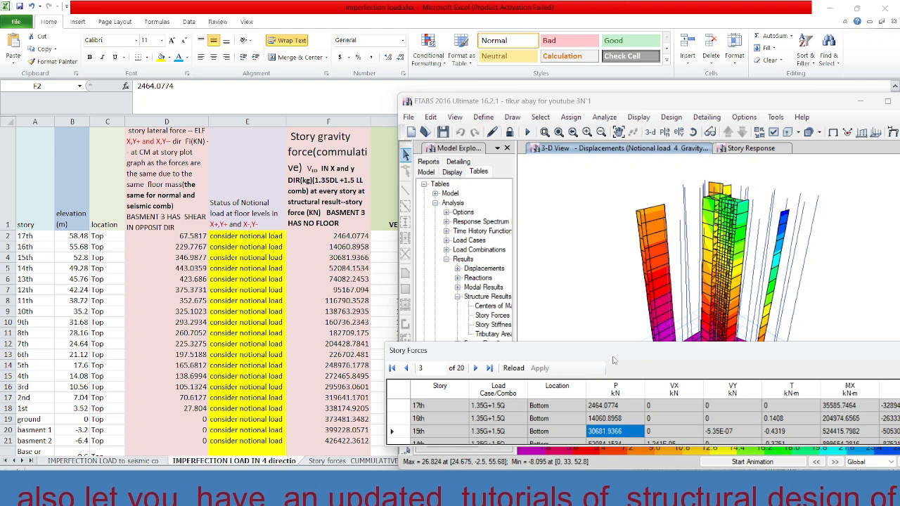
# Return to the Excel sheet and select the cumulative story gravity forces in F2:F21.
pyautogui.click(342, 236)
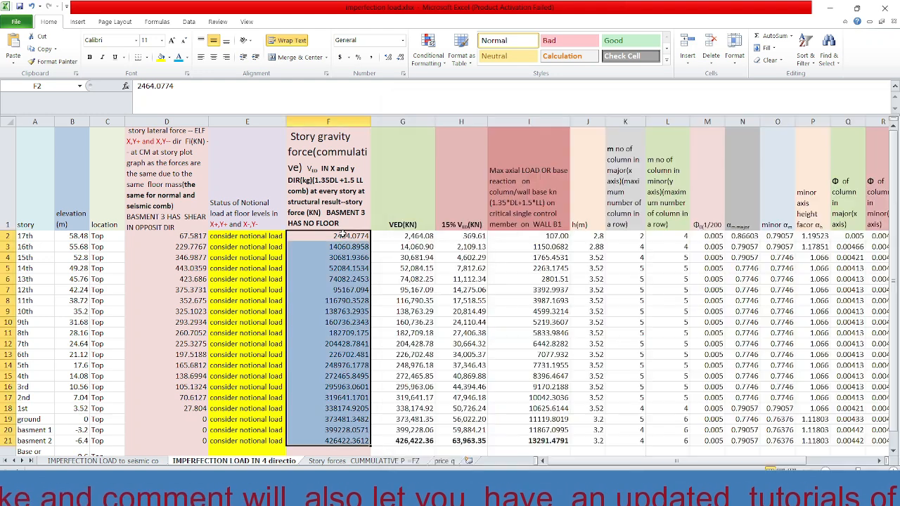
pyautogui.click(342, 236)
pyautogui.click(349, 270)
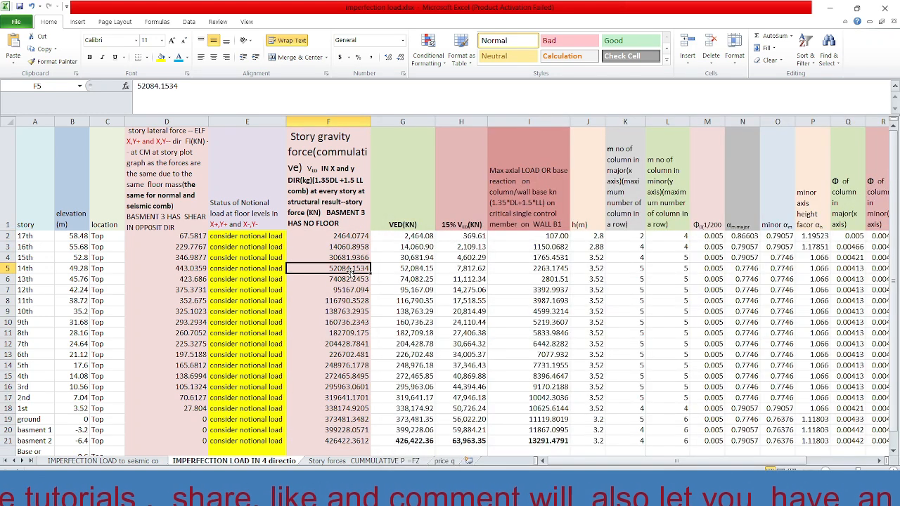
pyautogui.moveTo(345, 234); pyautogui.dragTo(346, 440)
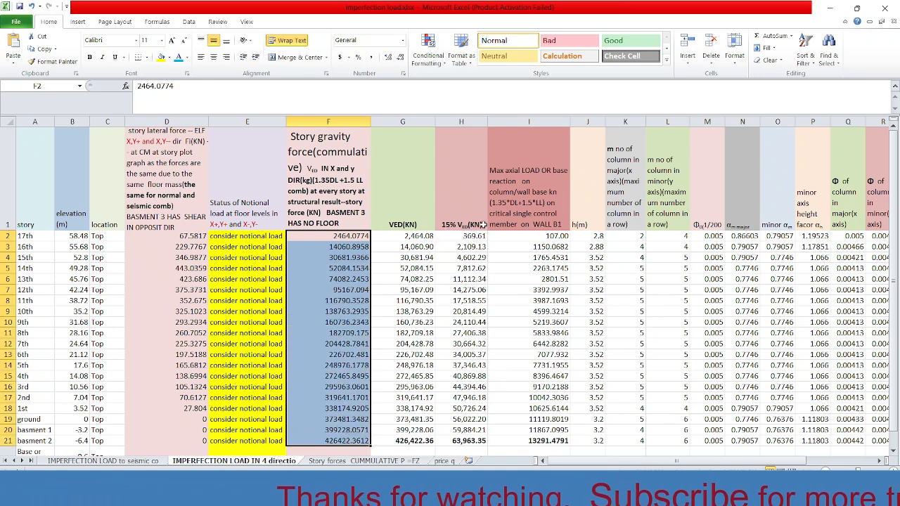
# Check the 15% VEd formula in H2 against the clause 5.3.2(4)B sway imperfection slide in PowerPoint.
pyautogui.click(470, 237)
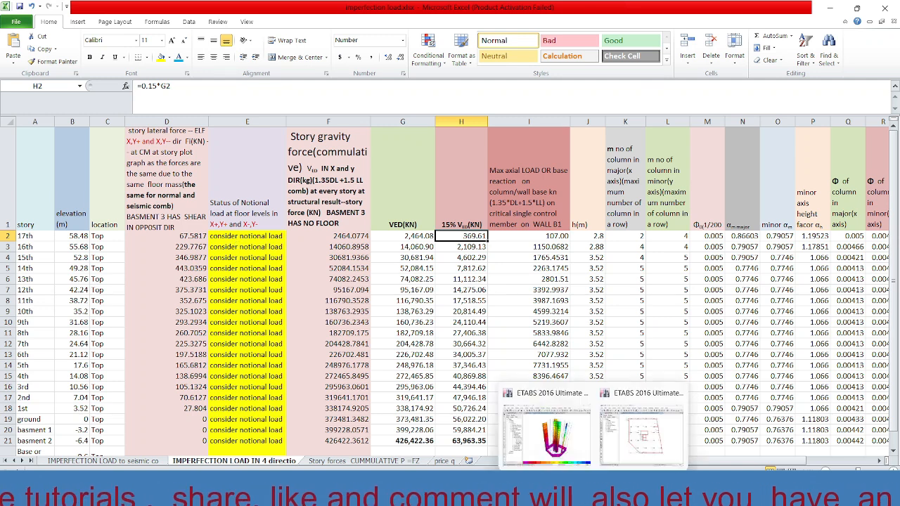
pyautogui.click(593, 496)
pyautogui.click(623, 494)
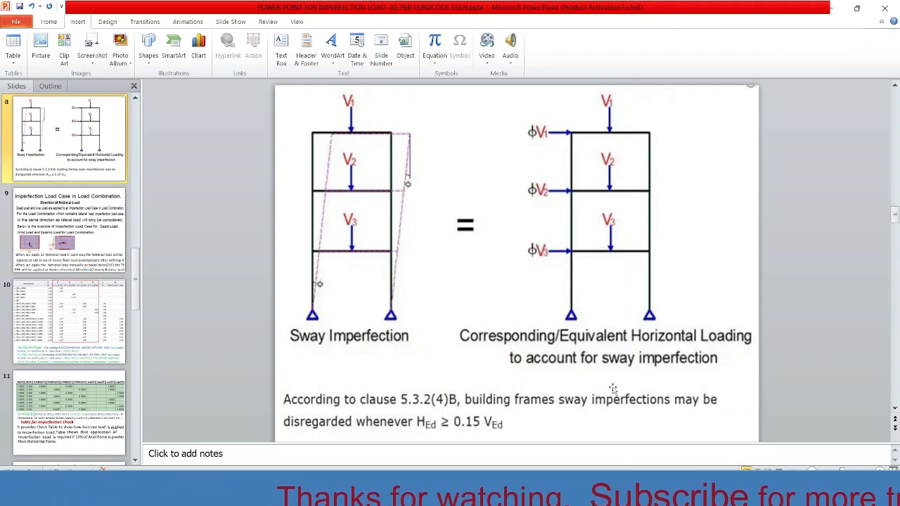
pyautogui.click(597, 494)
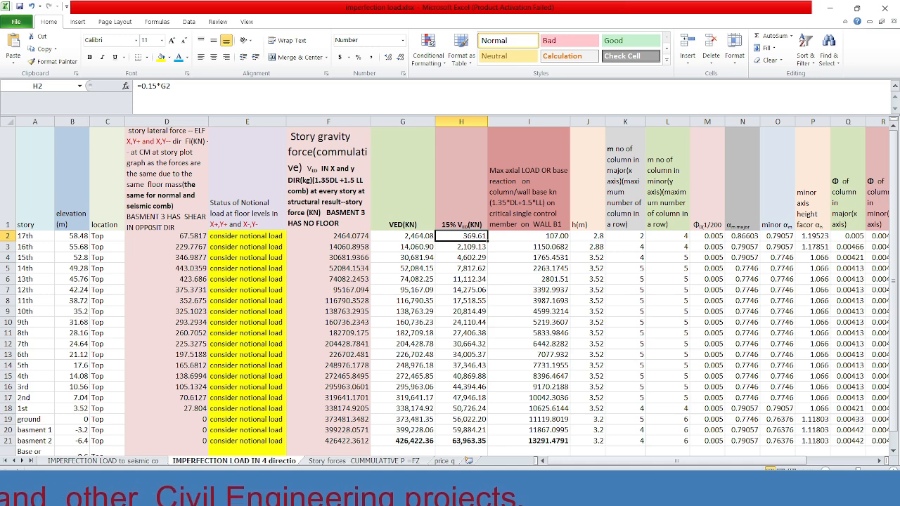
pyautogui.click(623, 490)
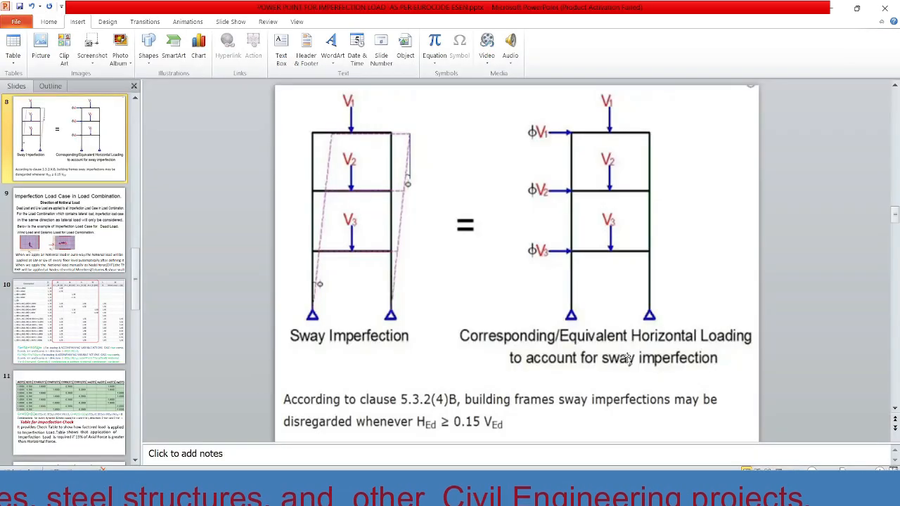
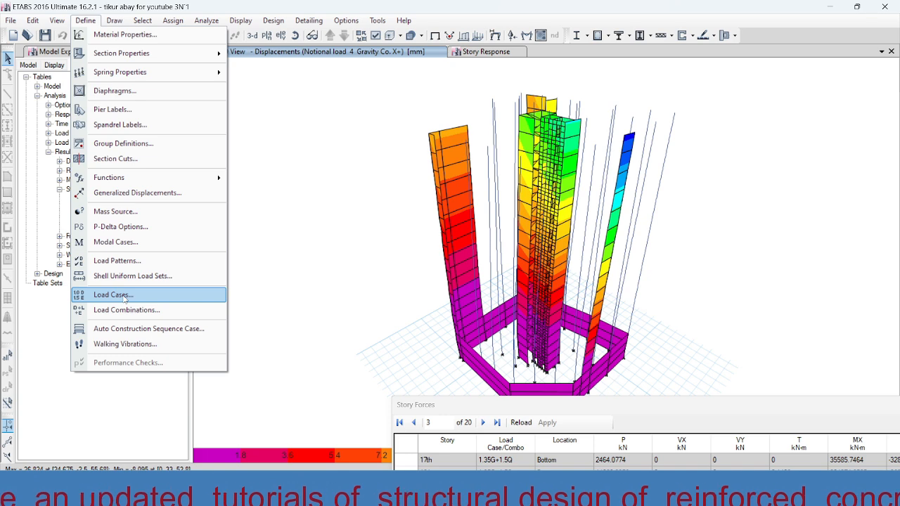
# Open the load pattern definitions and locate the notional dead load patterns NLDeadX+ and NLDeadY+.
pyautogui.click(117, 261)
pyautogui.moveTo(314, 239); pyautogui.dragTo(314, 265)
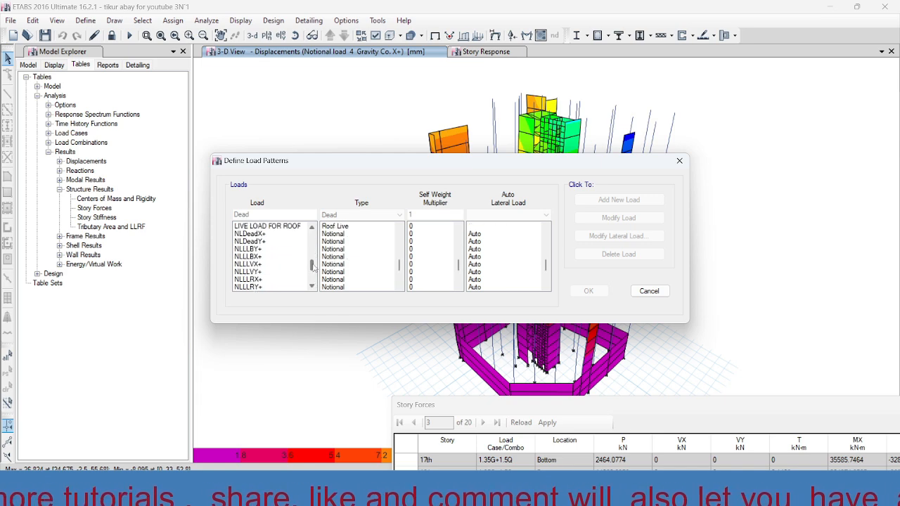
pyautogui.click(250, 234)
pyautogui.click(250, 241)
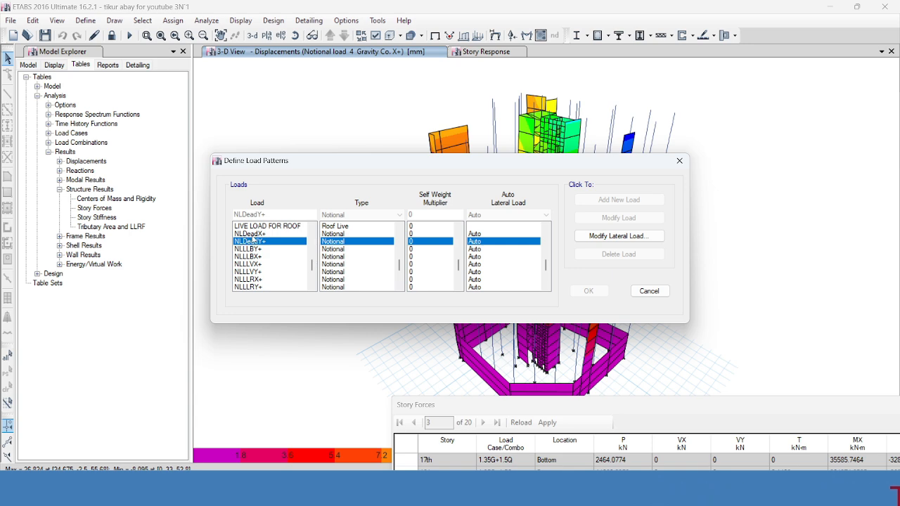
pyautogui.click(251, 234)
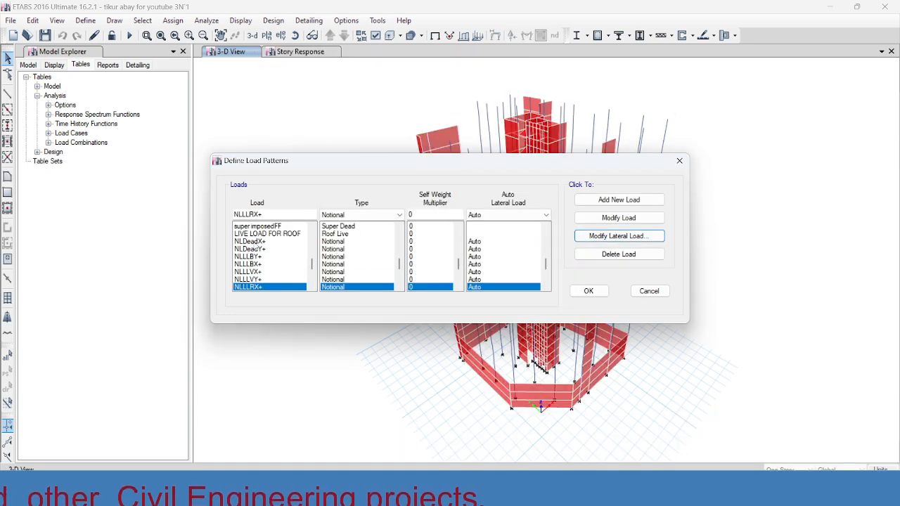
# Check which base load pattern the auto notional load generation uses for NLDeadX+, leaving its settings unchanged.
pyautogui.click(251, 241)
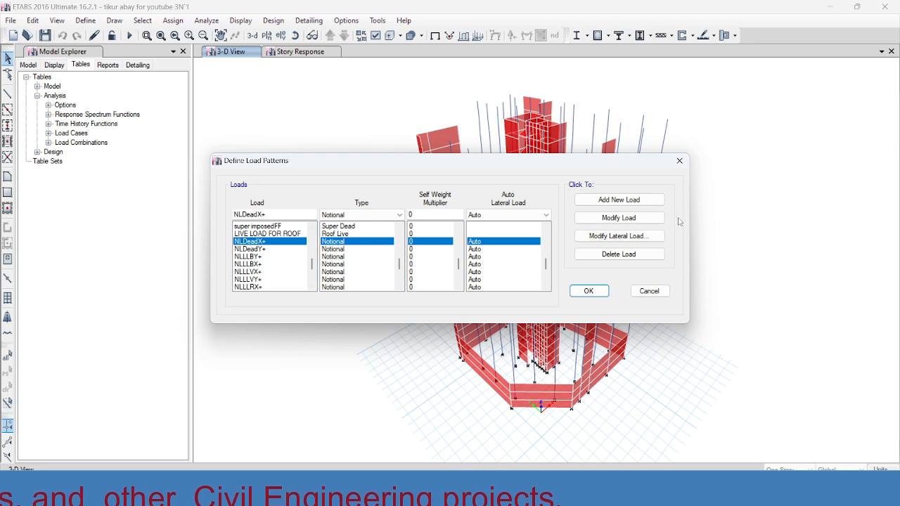
pyautogui.click(614, 239)
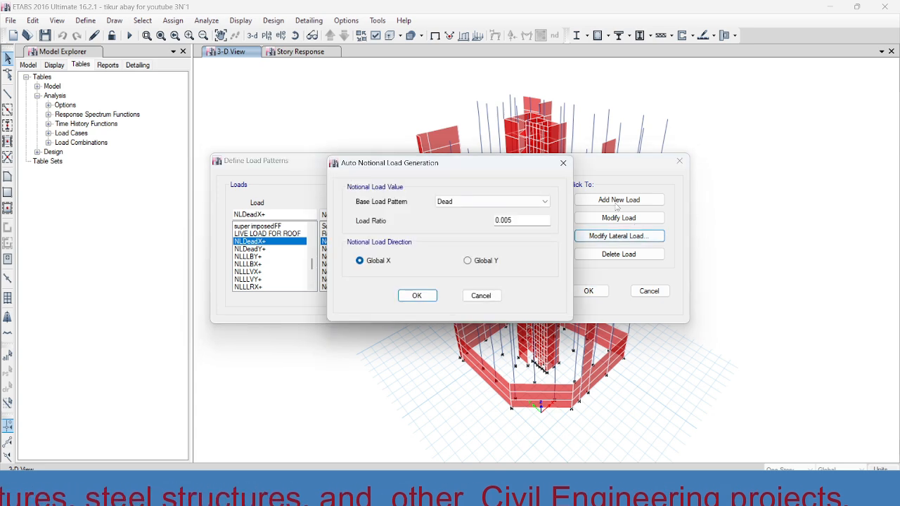
pyautogui.click(479, 202)
pyautogui.click(478, 203)
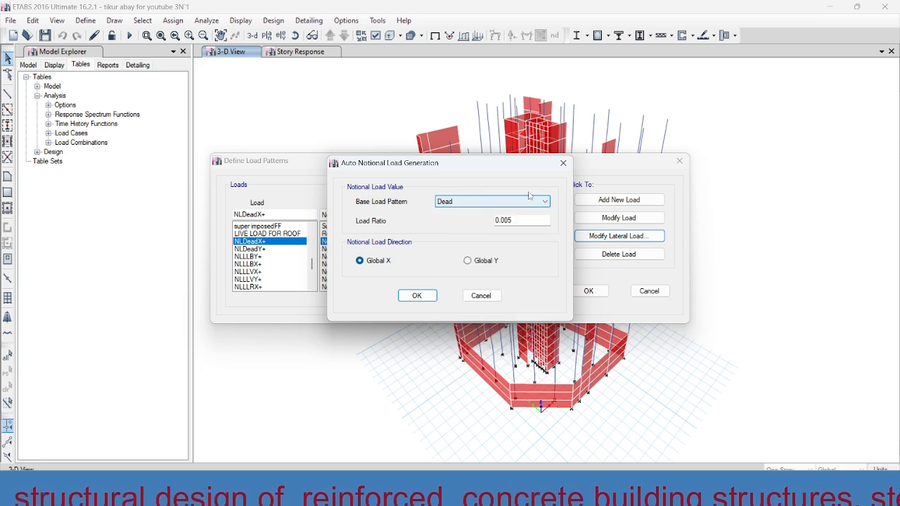
pyautogui.click(563, 162)
# Review the load ratio and load direction of the NLDeadX+ notional pattern, closing its settings without changes.
pyautogui.click(262, 250)
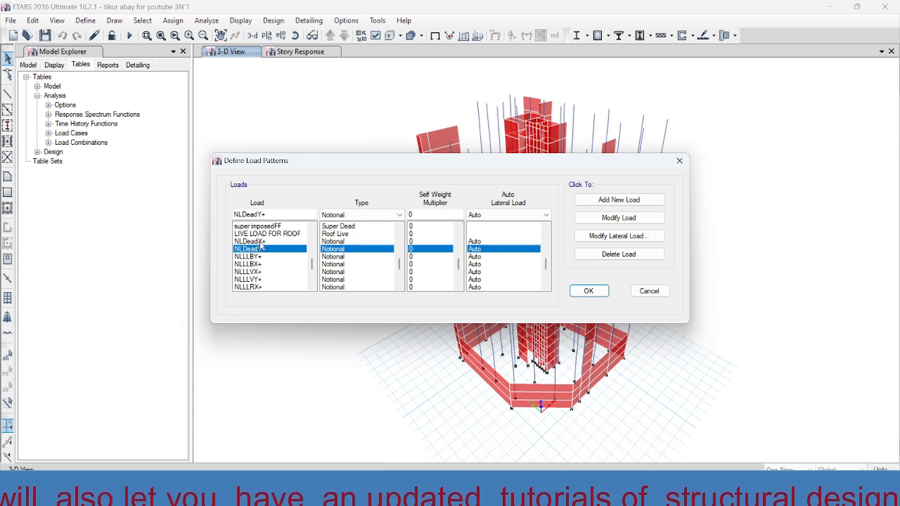
pyautogui.click(255, 242)
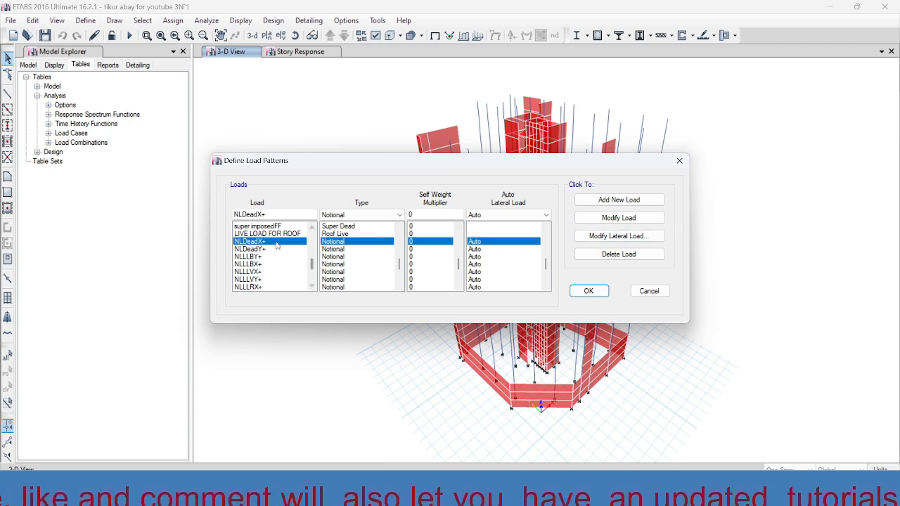
pyautogui.click(613, 237)
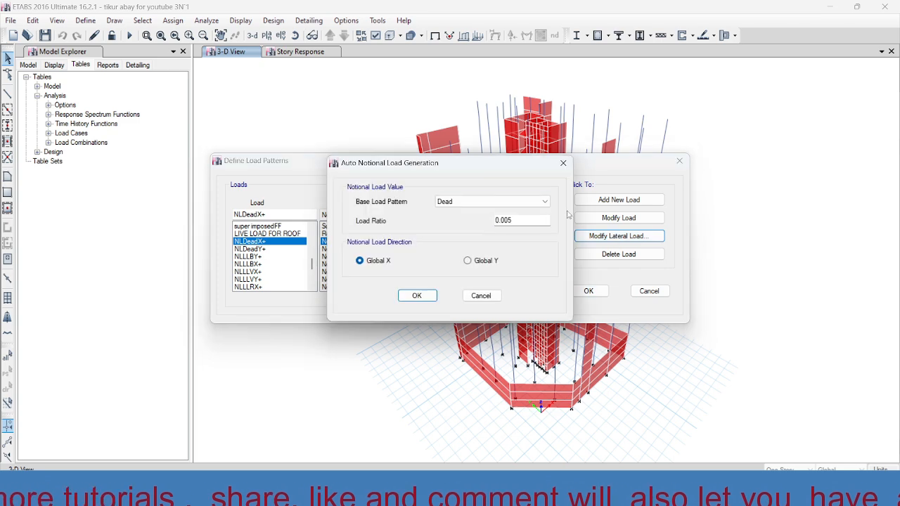
pyautogui.click(515, 221)
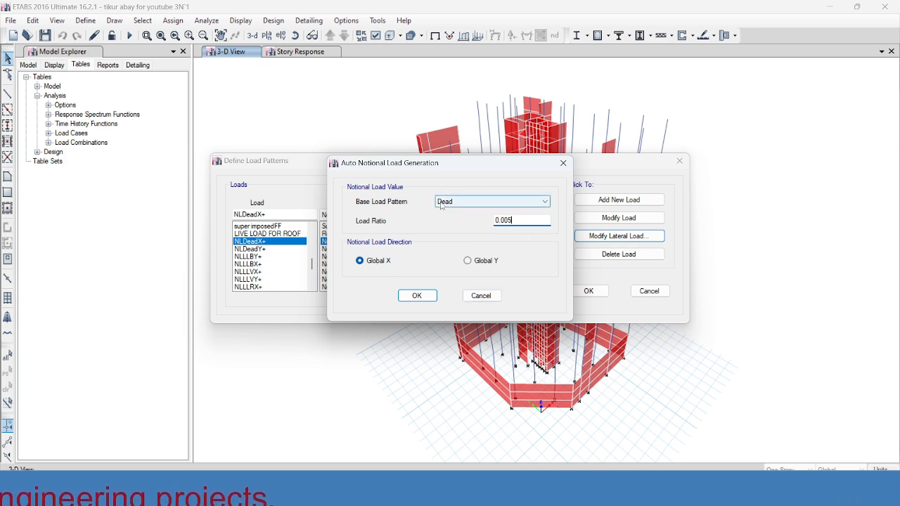
pyautogui.moveTo(515, 220); pyautogui.dragTo(488, 221)
pyautogui.click(519, 220)
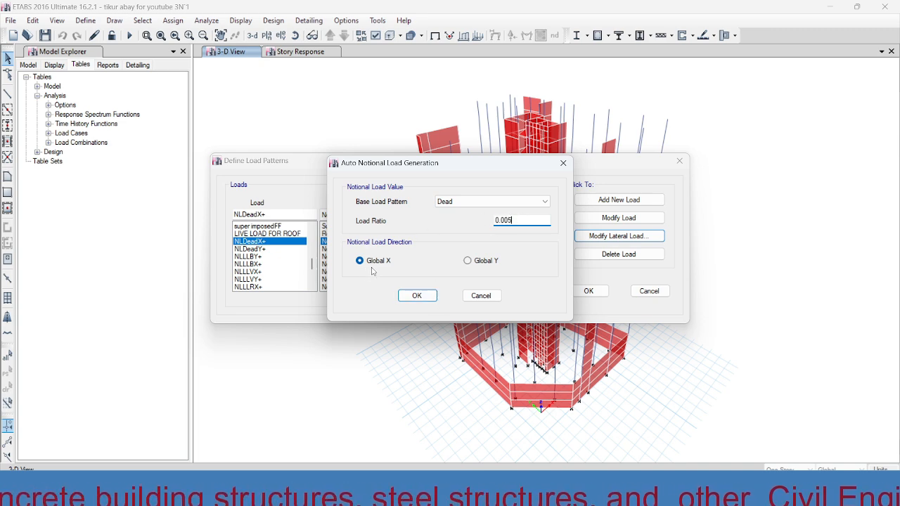
pyautogui.click(481, 295)
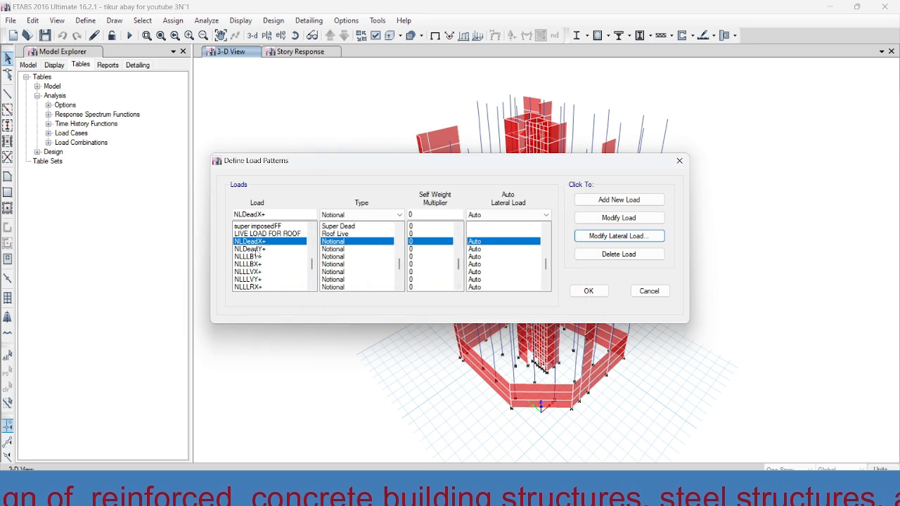
# Review the auto notional load settings of NLDeadY+, including its load ratio and direction, and cancel without changes.
pyautogui.click(249, 250)
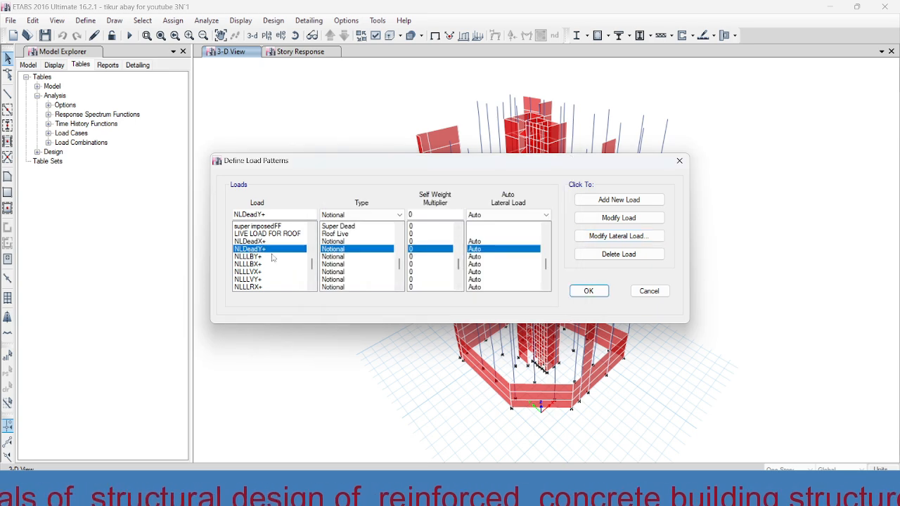
pyautogui.click(606, 237)
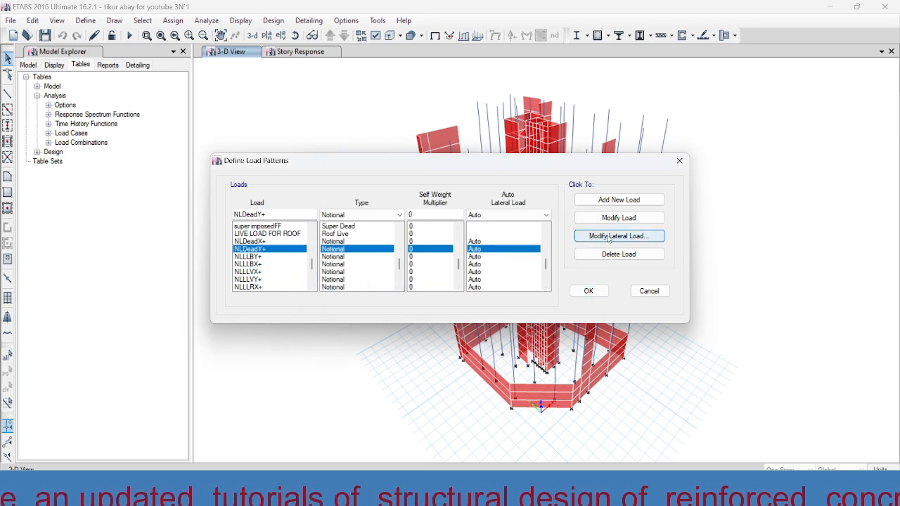
pyautogui.click(519, 220)
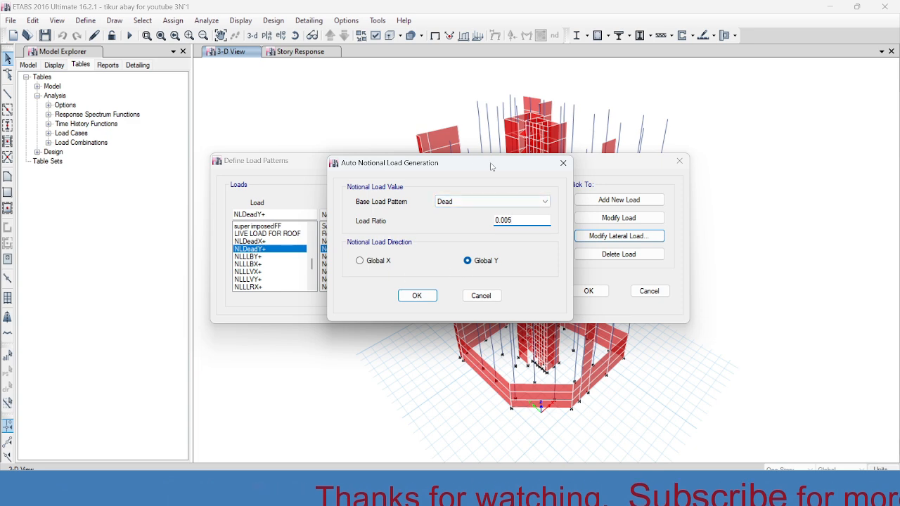
pyautogui.moveTo(465, 167); pyautogui.dragTo(559, 162)
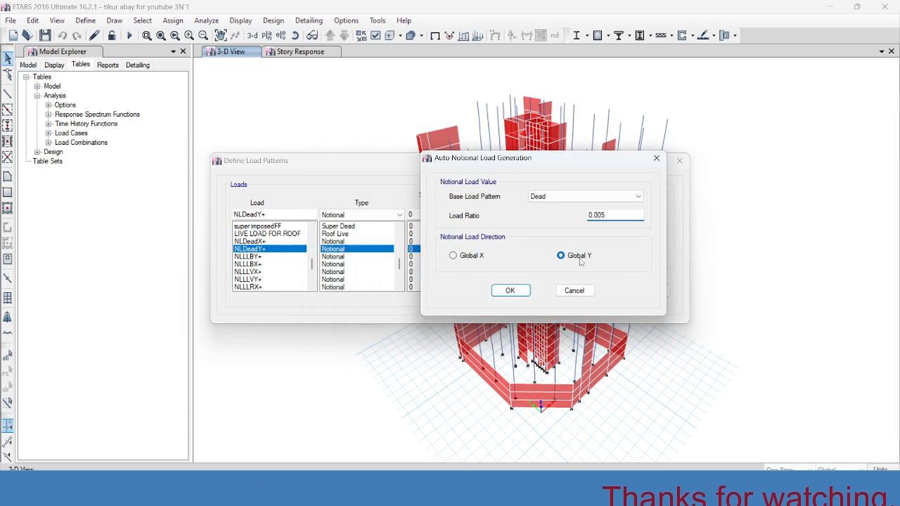
pyautogui.click(574, 291)
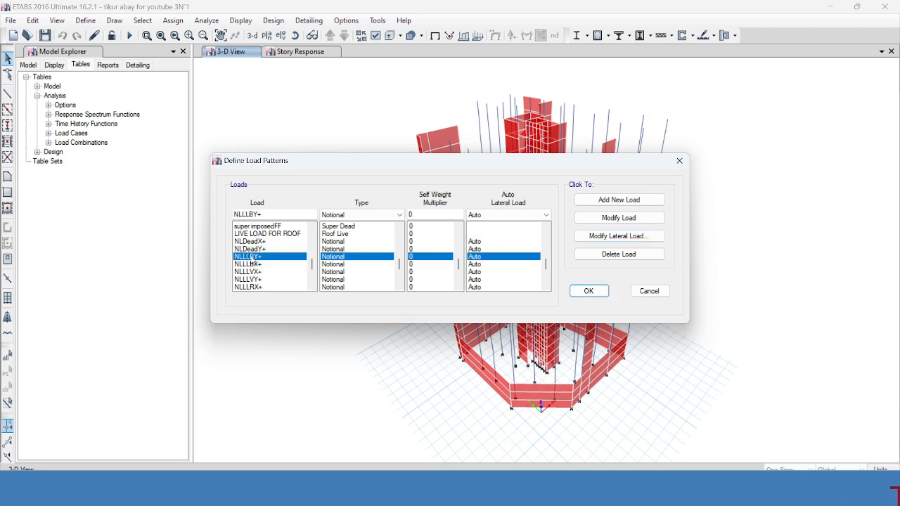
# Review the base load pattern, load ratio and direction of the NLLLBY+ notional live load pattern.
pyautogui.click(252, 257)
pyautogui.click(614, 237)
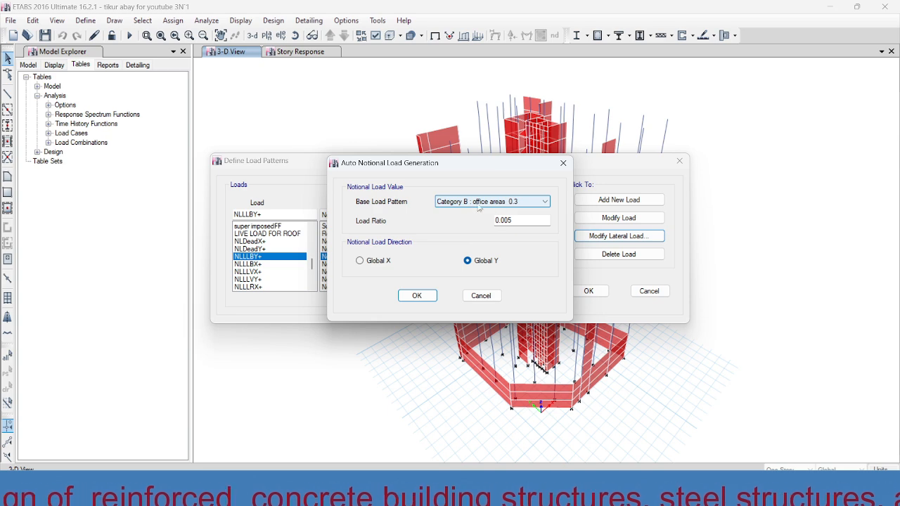
pyautogui.click(518, 220)
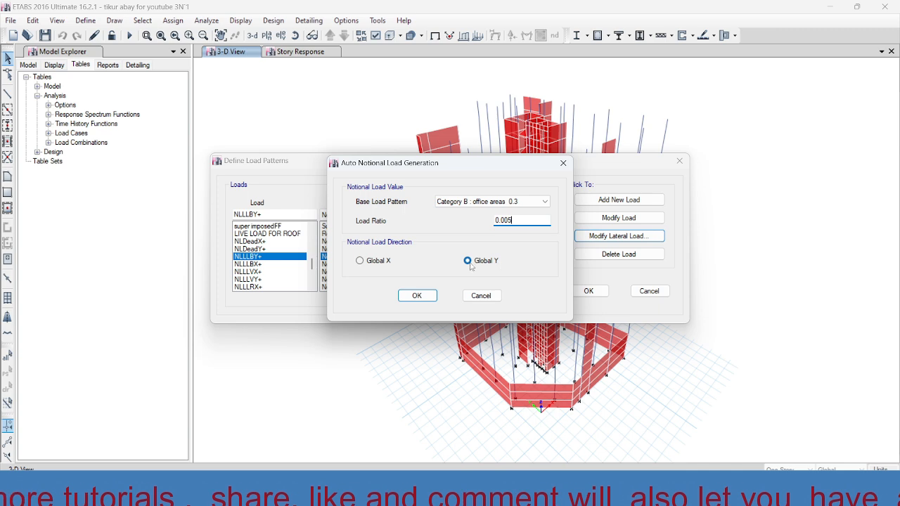
pyautogui.click(417, 296)
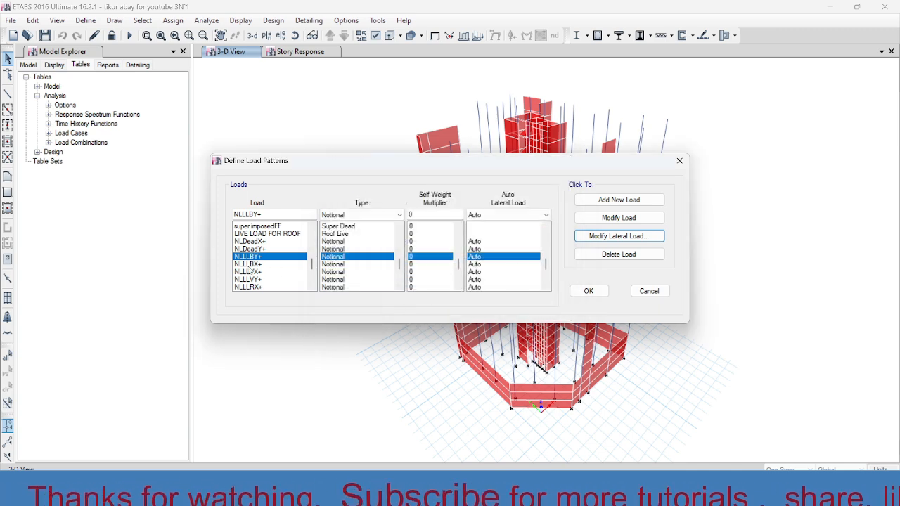
# Review the base load pattern, load ratio and direction of NLLLBX+, and cancel without changes.
pyautogui.click(246, 264)
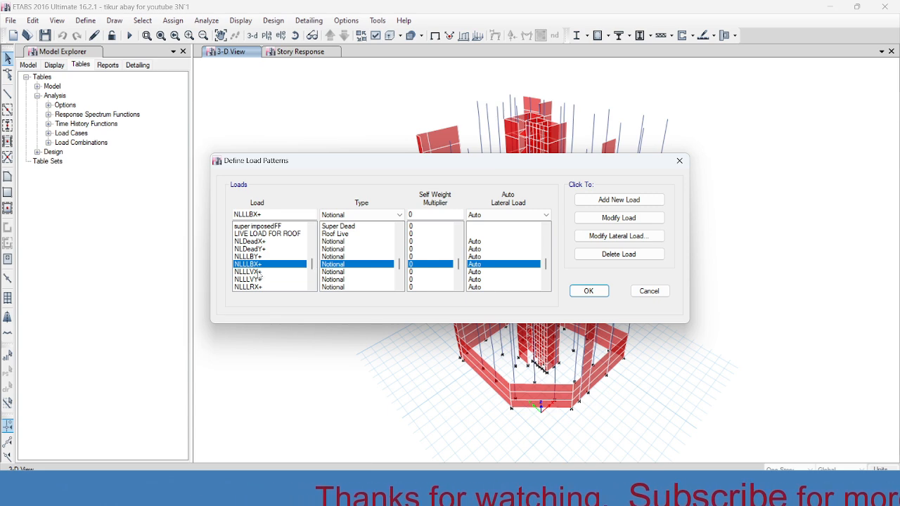
pyautogui.click(251, 271)
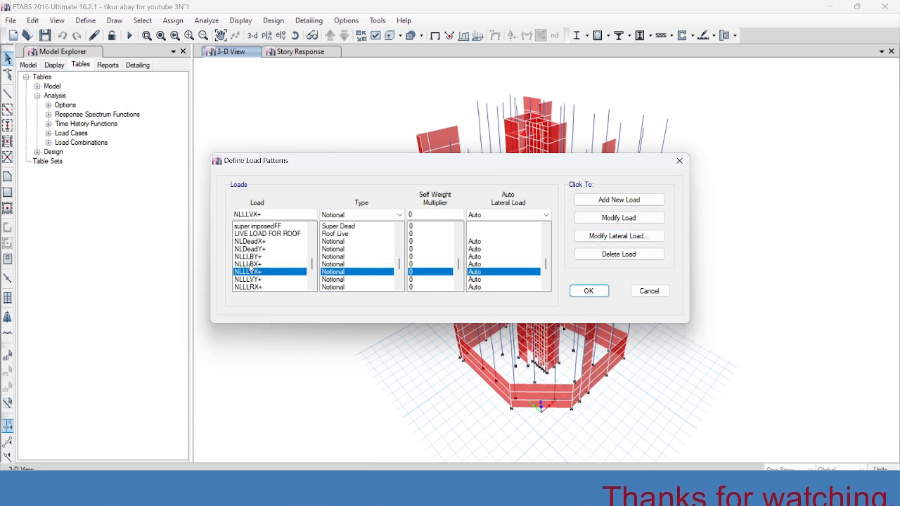
pyautogui.click(249, 264)
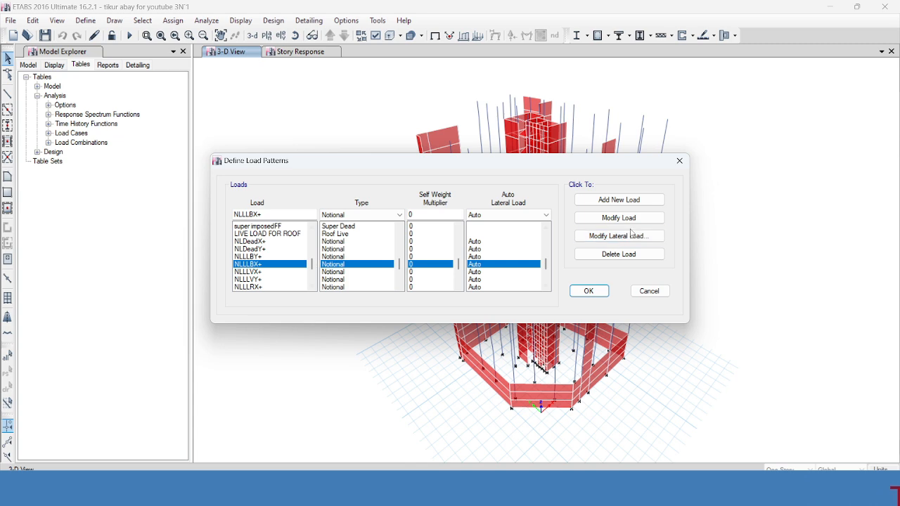
pyautogui.click(653, 240)
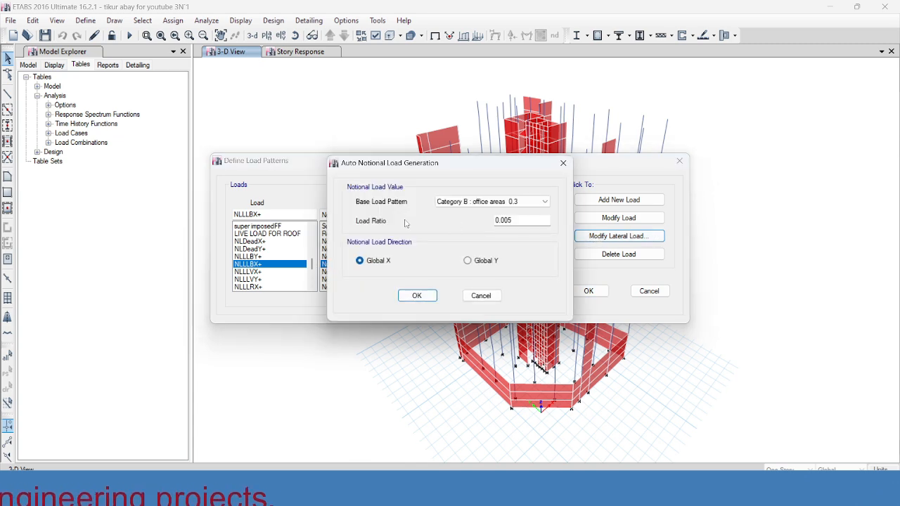
pyautogui.click(515, 219)
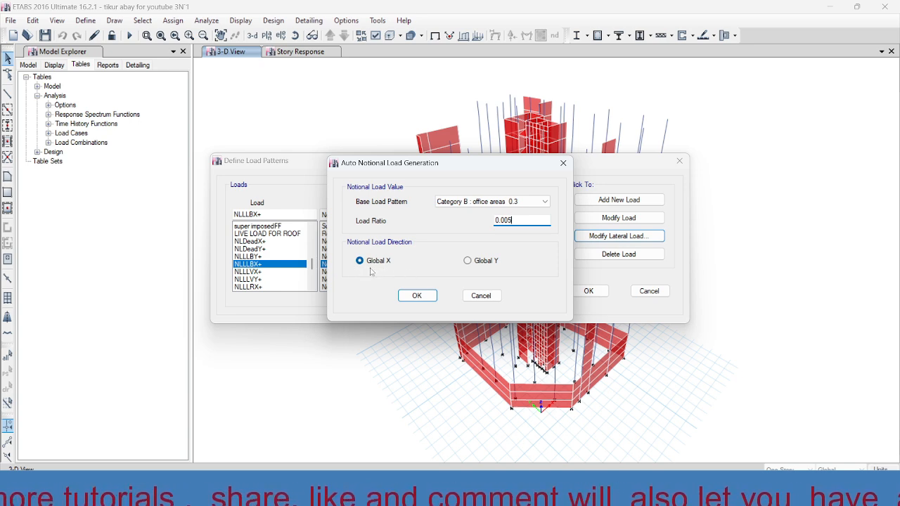
pyautogui.click(481, 295)
# Review the base vehicle load pattern, load ratio and direction of NLLLVX+, and cancel without changes.
pyautogui.click(246, 273)
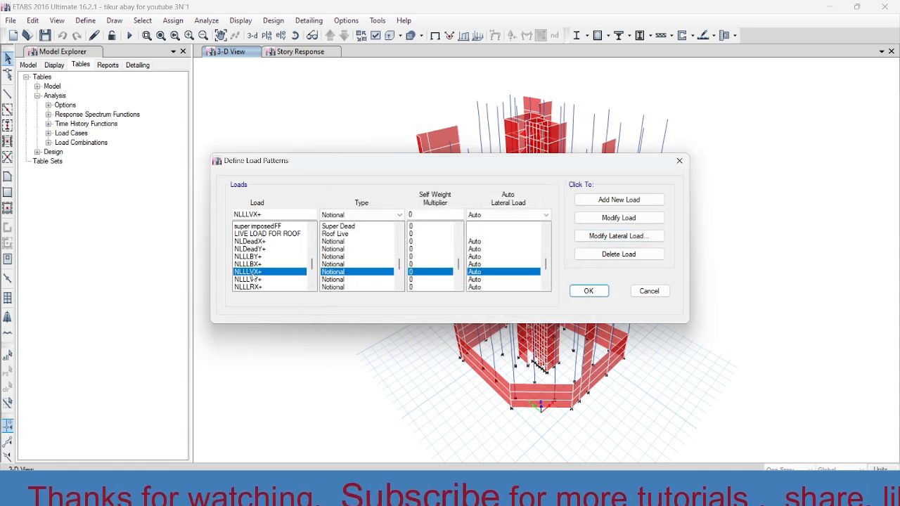
pyautogui.click(241, 280)
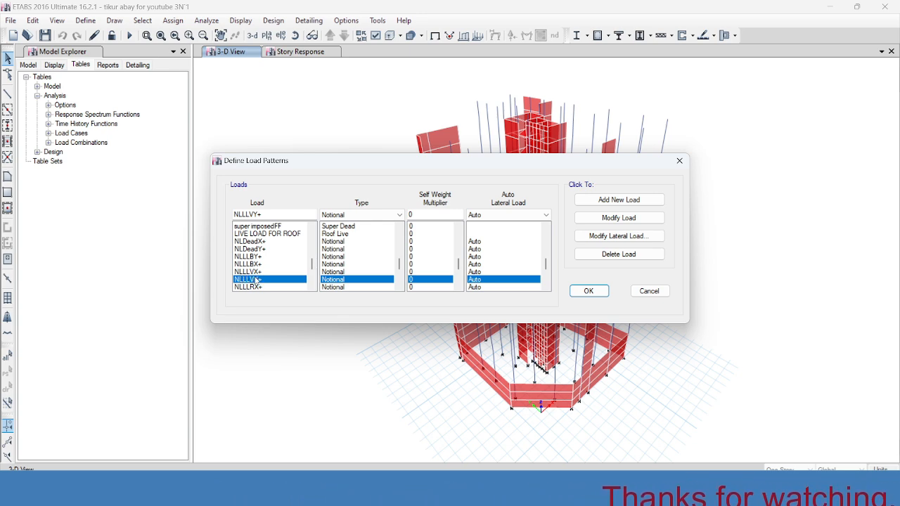
pyautogui.click(256, 272)
pyautogui.click(248, 279)
pyautogui.click(256, 273)
pyautogui.click(606, 237)
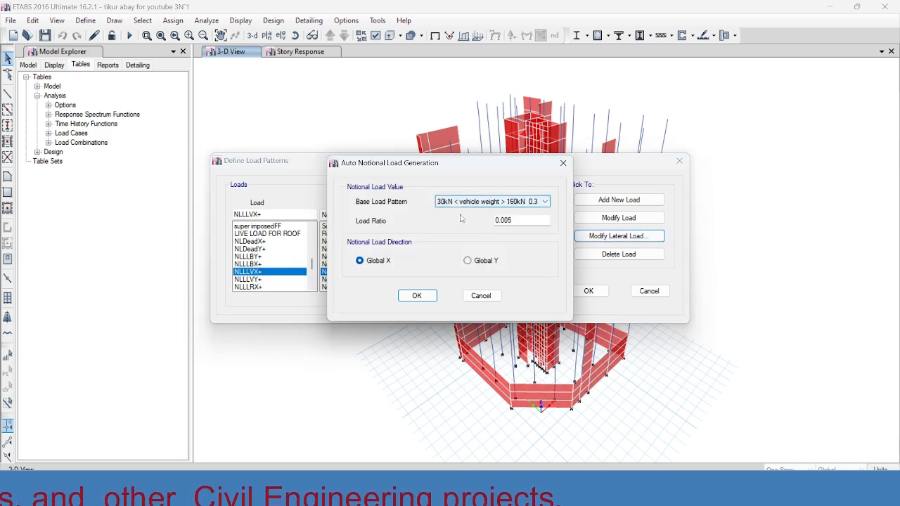
pyautogui.click(517, 220)
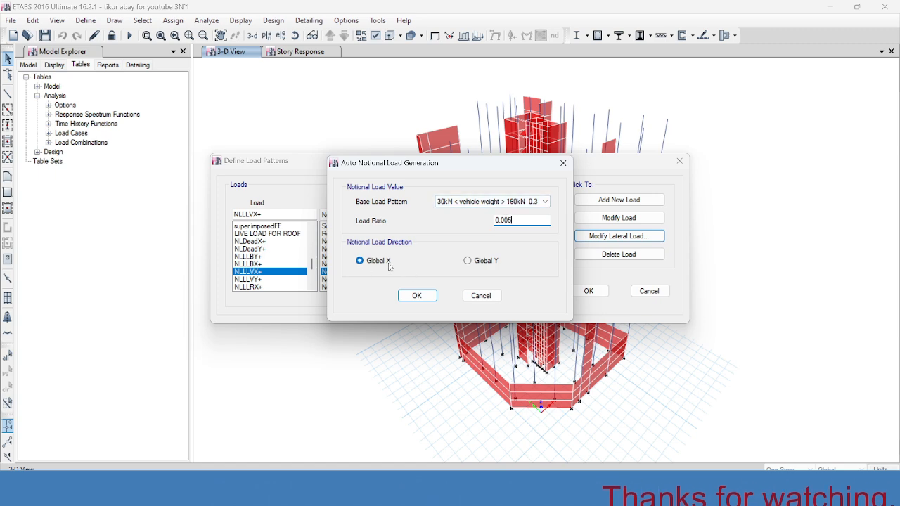
pyautogui.click(481, 295)
# Review the auto notional load settings of the NLLLVY+ vehicle load pattern and cancel without changes.
pyautogui.click(259, 280)
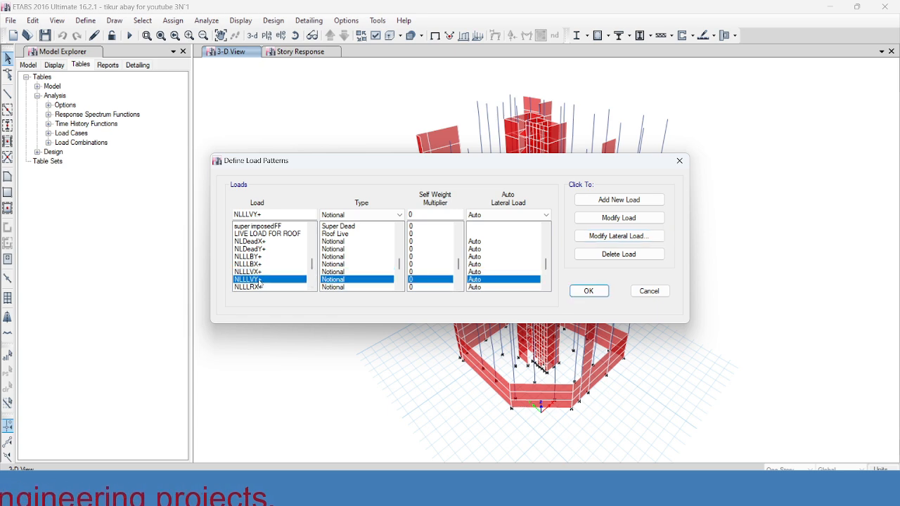
pyautogui.click(608, 237)
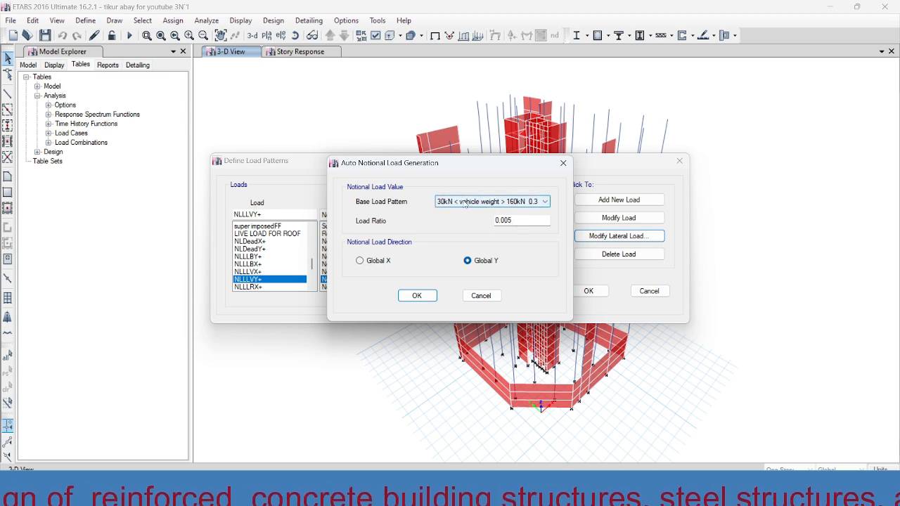
pyautogui.click(481, 295)
# Review the base load pattern, load ratio and direction of the NLLLRX+ notional roof live load pattern, and cancel without changes.
pyautogui.scroll(-1, 260, 281)
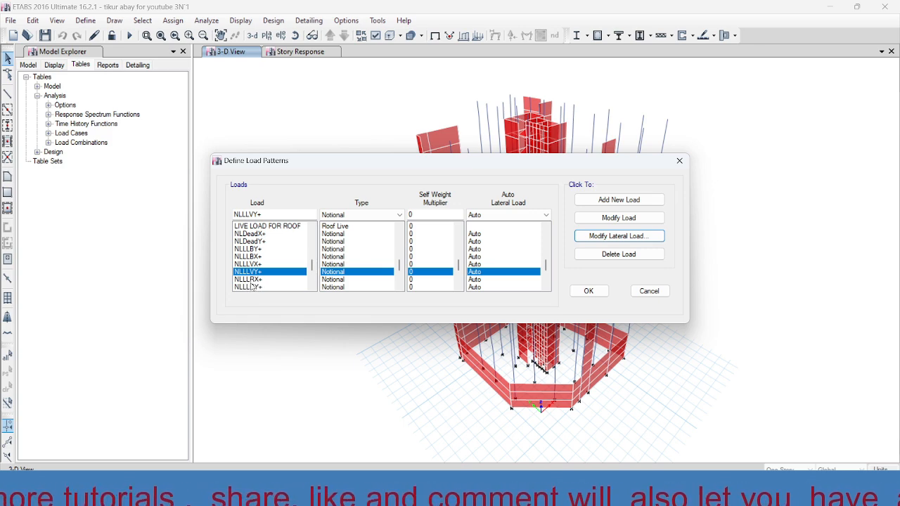
pyautogui.click(250, 279)
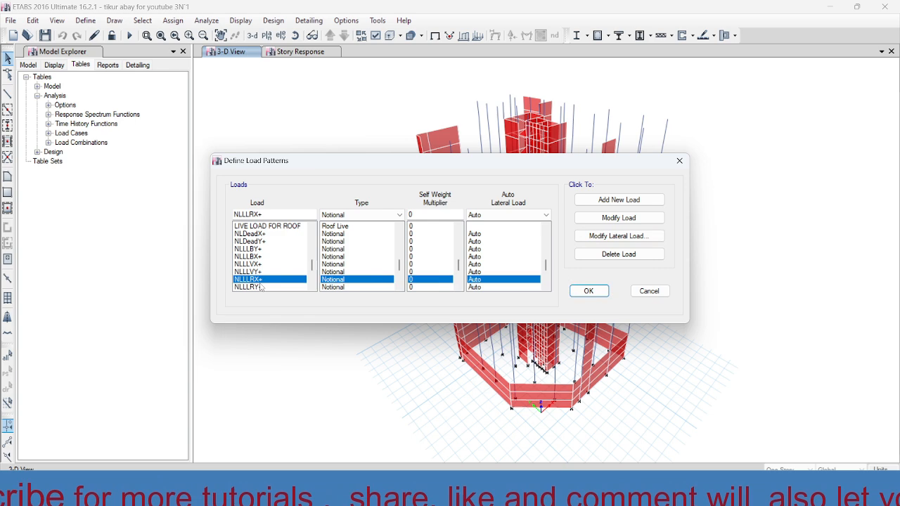
pyautogui.click(617, 238)
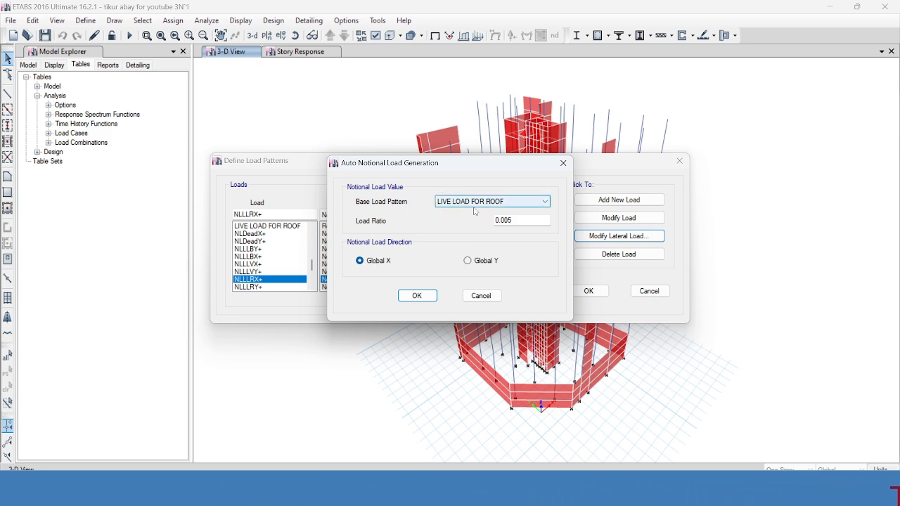
pyautogui.click(523, 223)
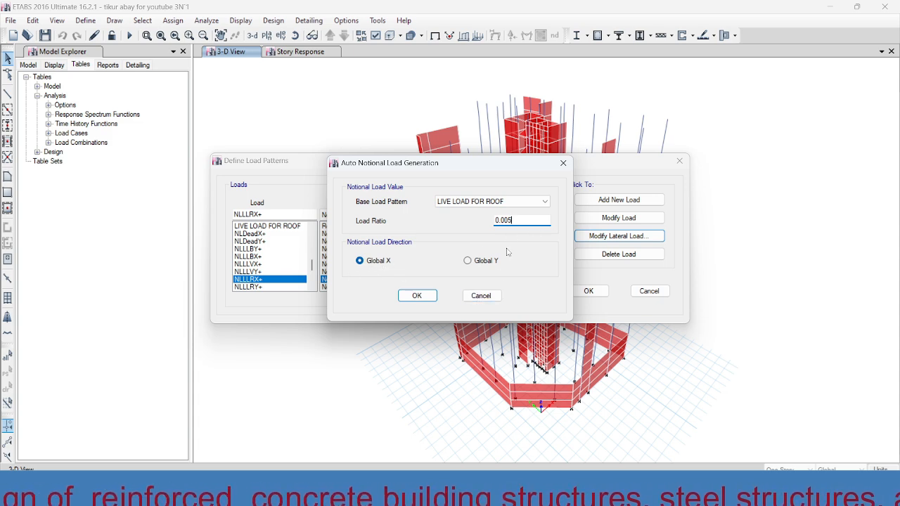
pyautogui.click(482, 297)
# Select the NLLLRY+ notional roof live load pattern and look at the load patterns that follow it.
pyautogui.click(255, 288)
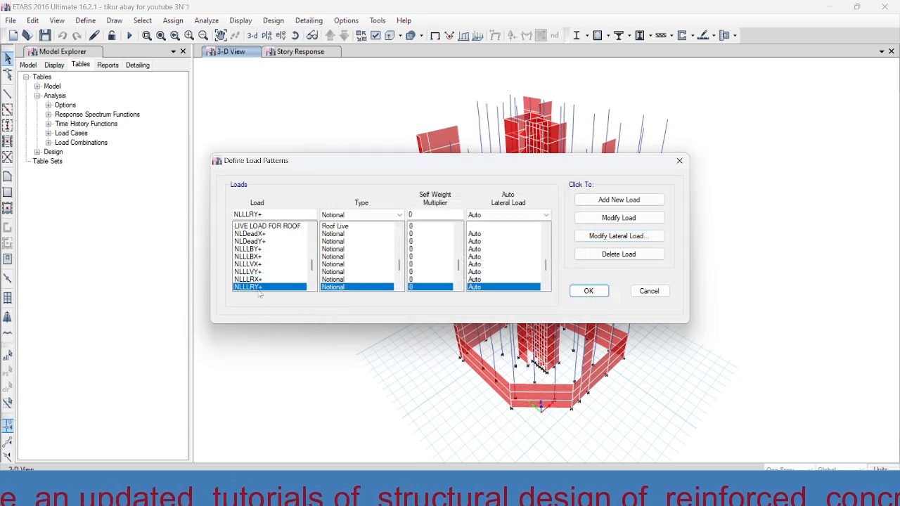
pyautogui.click(312, 286)
pyautogui.click(312, 287)
pyautogui.click(255, 280)
pyautogui.click(255, 272)
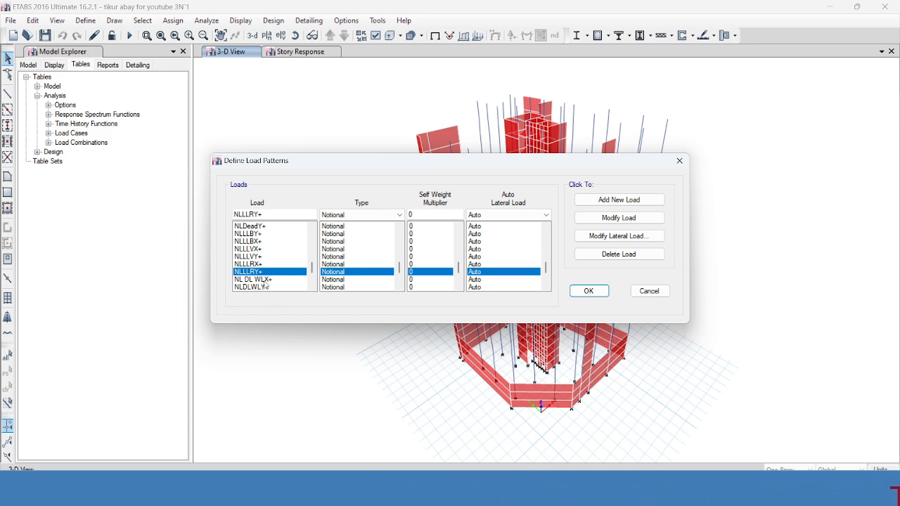
# Review the base wall load pattern, load ratio and direction of NL DL WLX+, and cancel without changes.
pyautogui.click(264, 280)
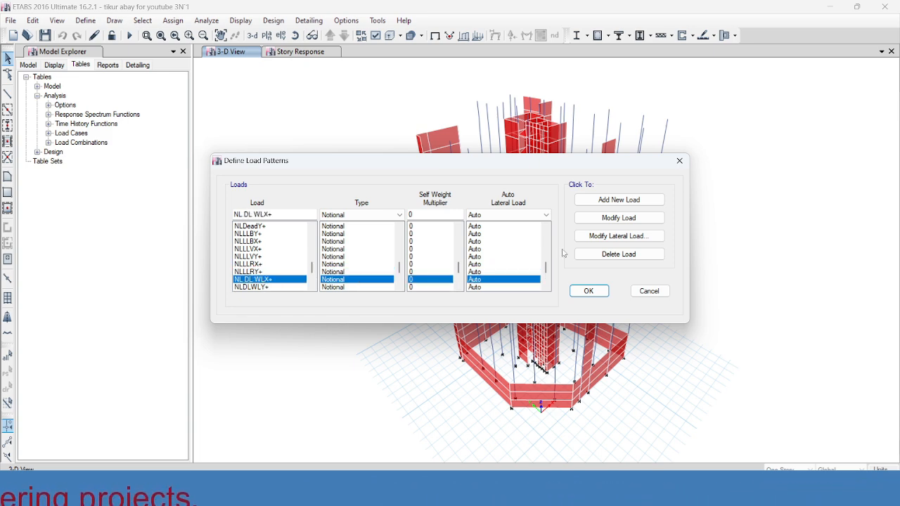
pyautogui.click(616, 237)
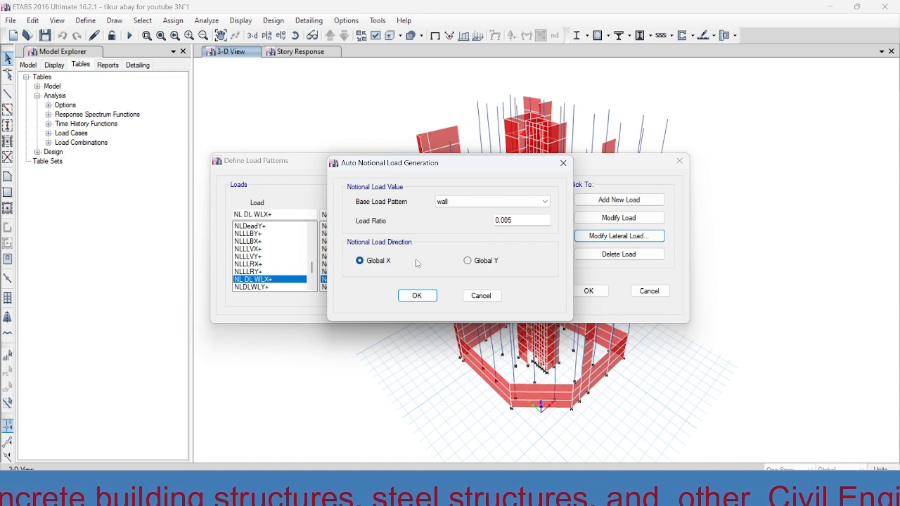
pyautogui.click(523, 221)
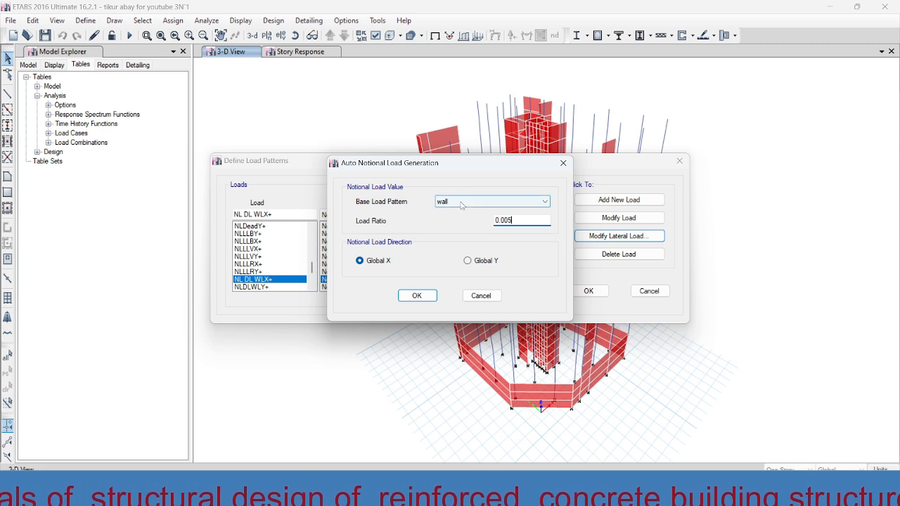
pyautogui.click(485, 296)
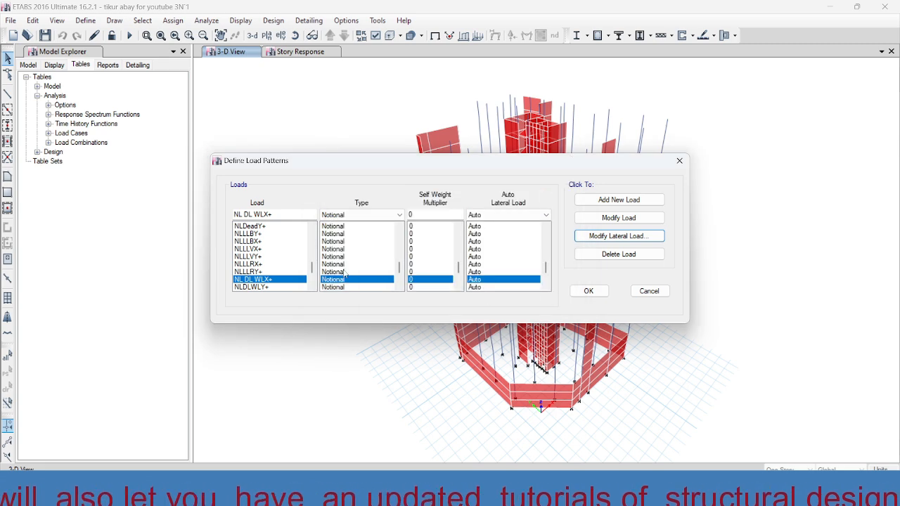
# Look through the whole list of defined load patterns, and switch to the PowerPoint presentation on imperfection loads.
pyautogui.click(312, 287)
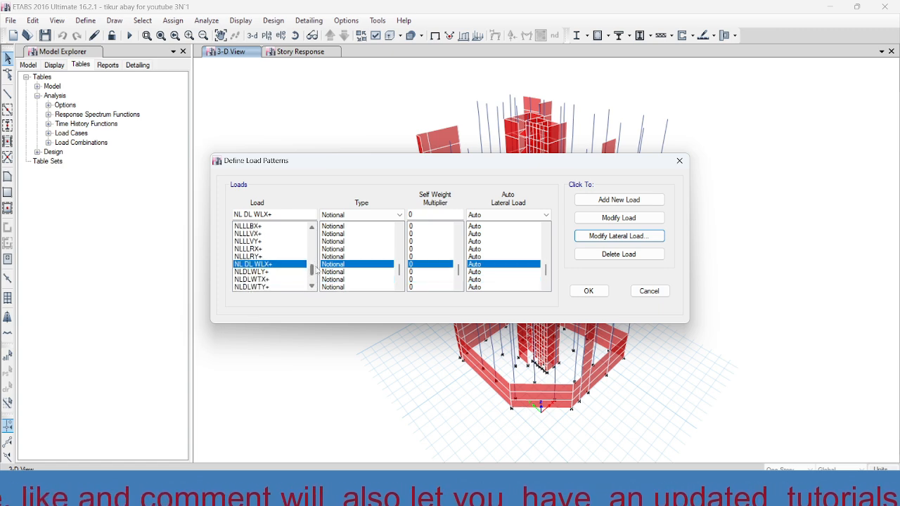
pyautogui.moveTo(313, 272); pyautogui.dragTo(313, 279)
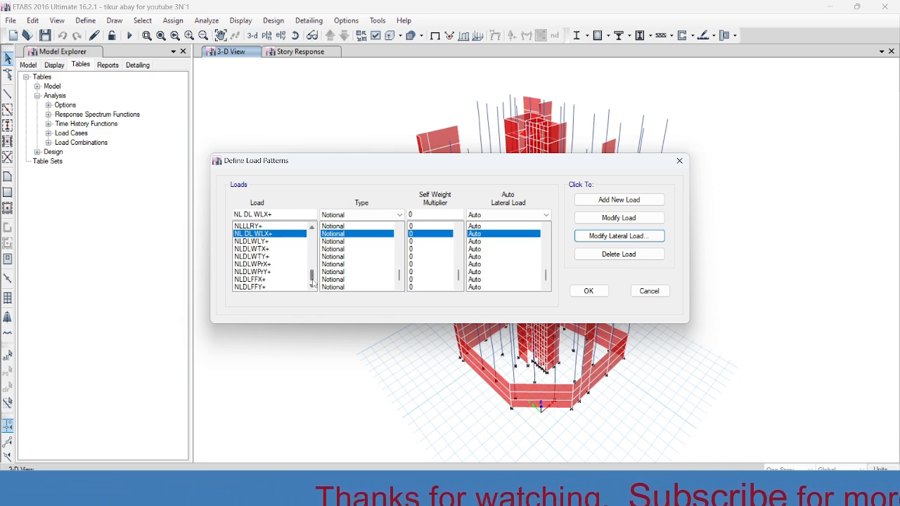
pyautogui.moveTo(313, 278); pyautogui.dragTo(314, 272)
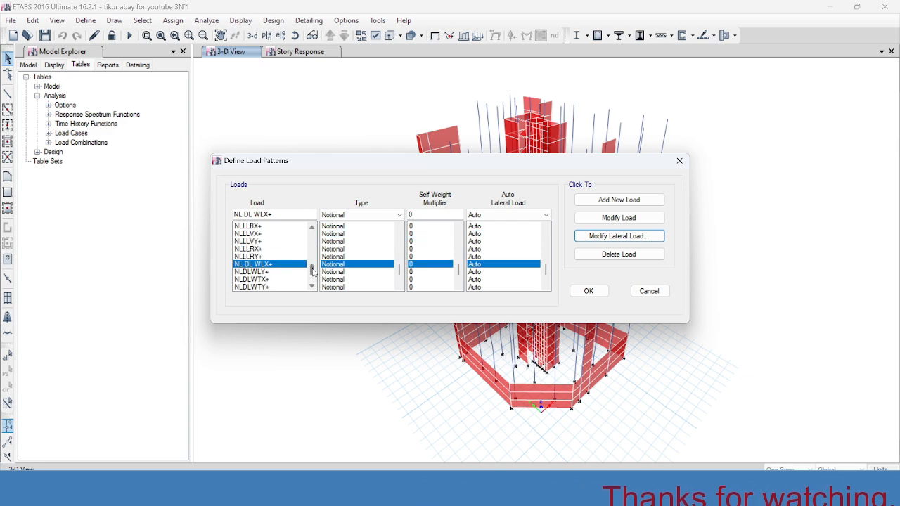
pyautogui.moveTo(313, 273); pyautogui.dragTo(314, 235)
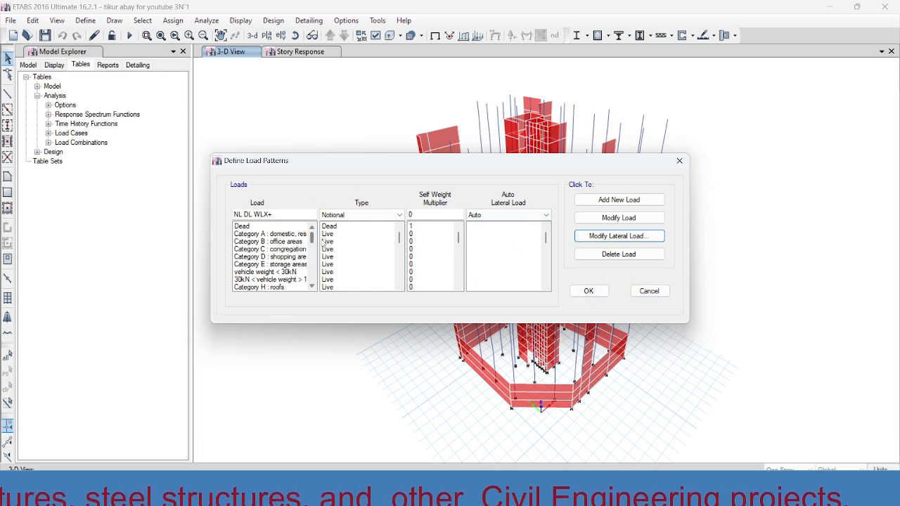
pyautogui.moveTo(567, 494)
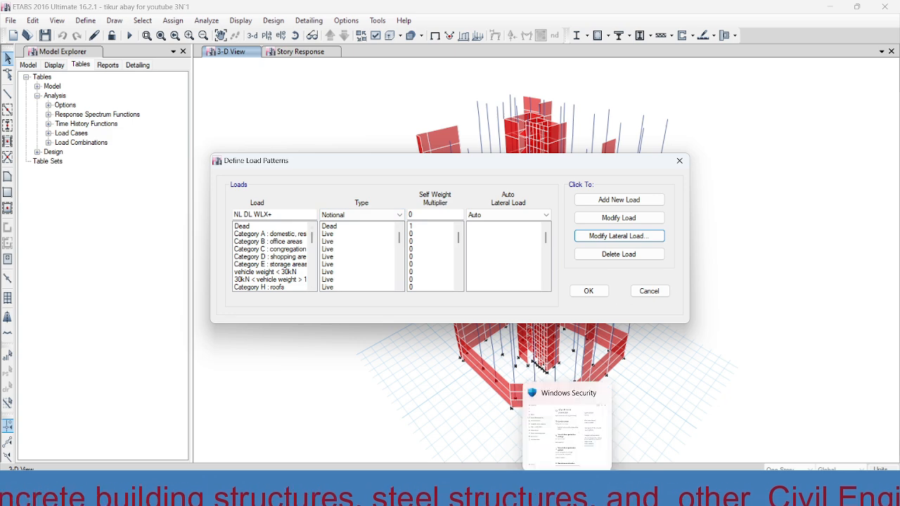
pyautogui.click(631, 493)
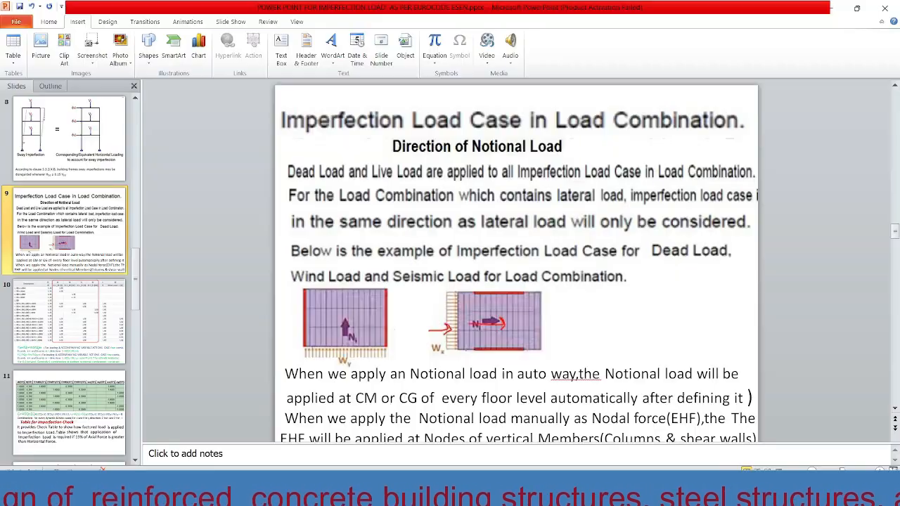
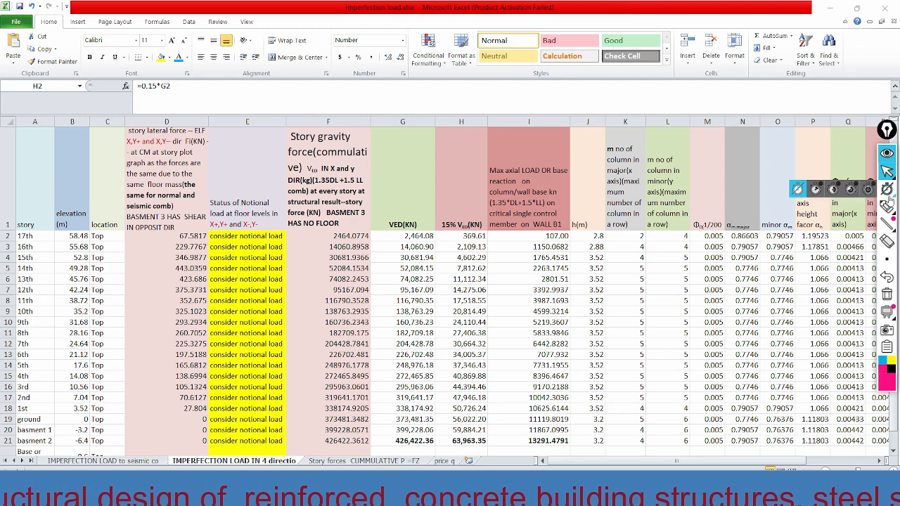
# In the IMPERFECTION LOAD IN 4 directio sheet, underline the maximum axial load heading with the pen, mark its wall B1 note, and outline the column's story values.
pyautogui.click(887, 207)
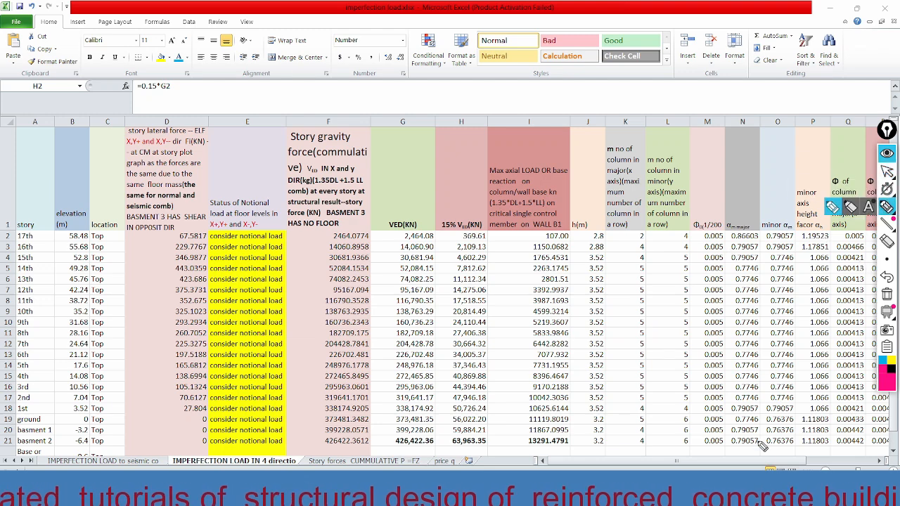
pyautogui.click(887, 172)
pyautogui.moveTo(796, 462); pyautogui.dragTo(864, 462)
pyautogui.click(887, 207)
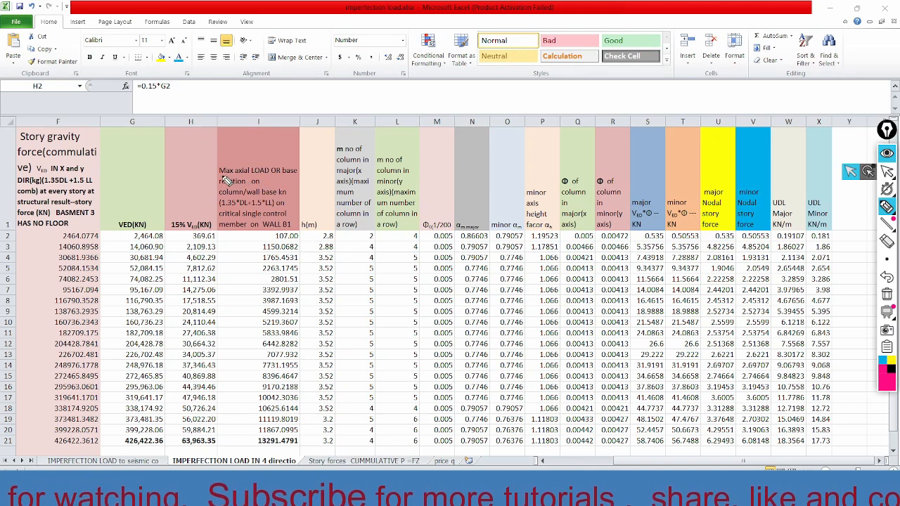
pyautogui.moveTo(226, 180); pyautogui.dragTo(294, 182)
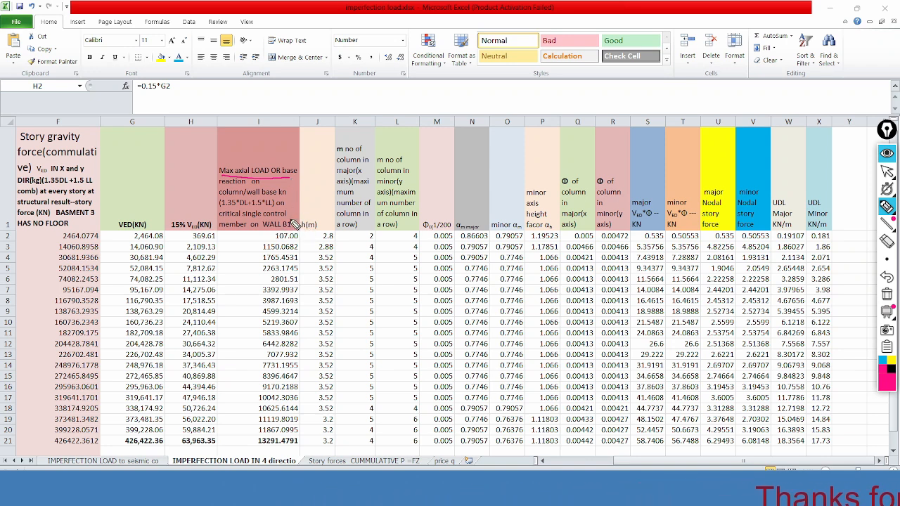
pyautogui.moveTo(297, 204); pyautogui.dragTo(288, 223)
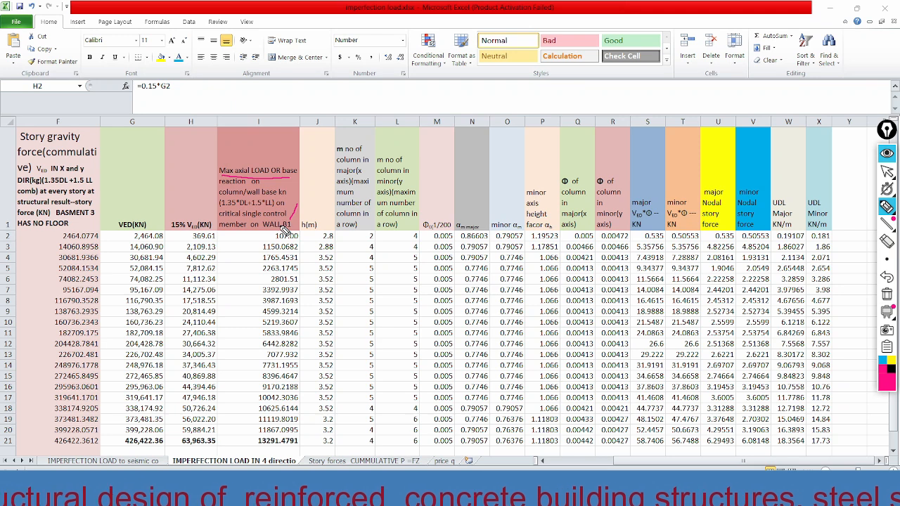
pyautogui.moveTo(303, 227)
pyautogui.mouseDown()
pyautogui.moveTo(265, 273)
pyautogui.moveTo(246, 443)
pyautogui.moveTo(301, 445)
pyautogui.moveTo(310, 422)
pyautogui.moveTo(310, 268)
pyautogui.moveTo(298, 234)
pyautogui.mouseUp()
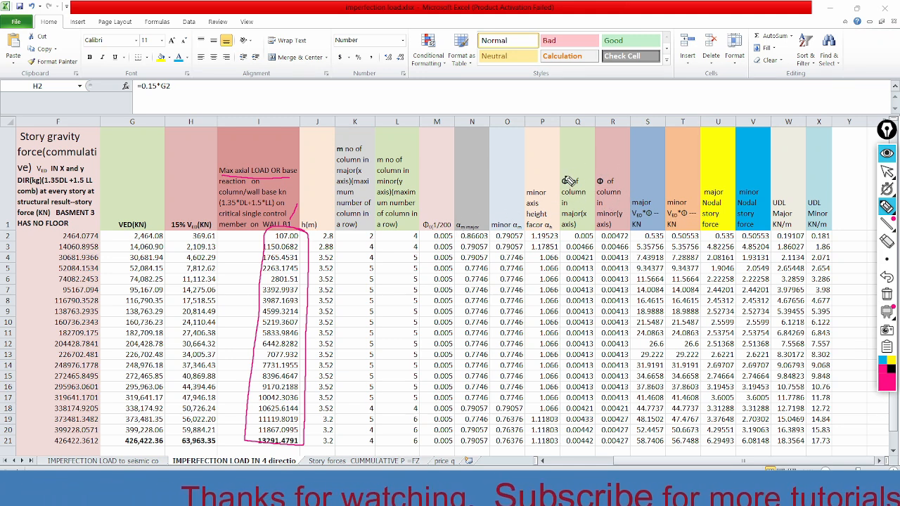
# Mark the major and minor Φ column headings, and circle the maximum axial loads of the 17th, 16th and 15th stories.
pyautogui.moveTo(566, 176); pyautogui.dragTo(572, 150)
pyautogui.moveTo(605, 177); pyautogui.dragTo(609, 154)
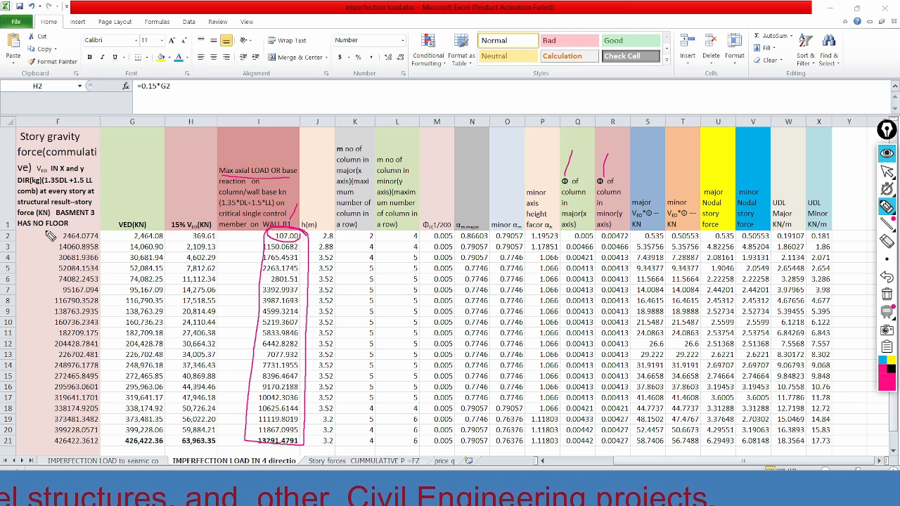
pyautogui.moveTo(304, 242)
pyautogui.mouseDown()
pyautogui.moveTo(261, 251)
pyautogui.moveTo(306, 252)
pyautogui.mouseUp()
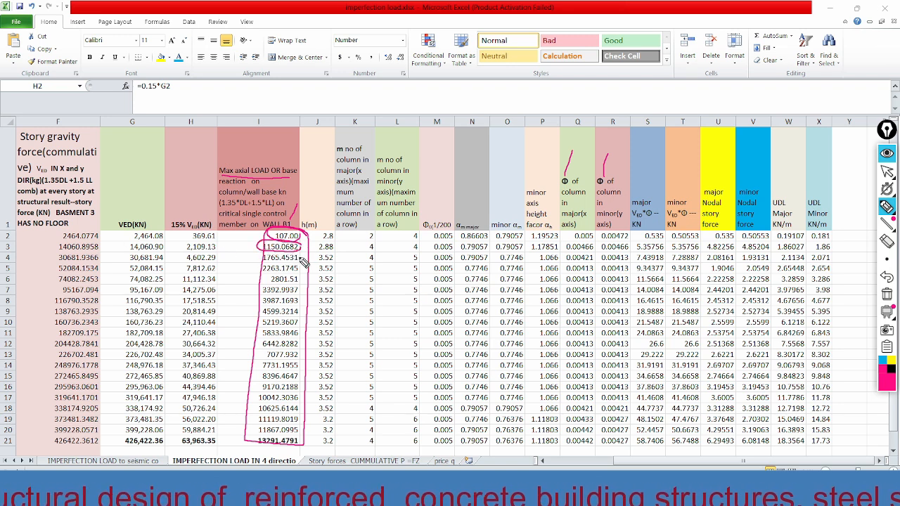
pyautogui.moveTo(303, 260)
pyautogui.mouseDown()
pyautogui.moveTo(262, 254)
pyautogui.moveTo(281, 265)
pyautogui.moveTo(307, 262)
pyautogui.mouseUp()
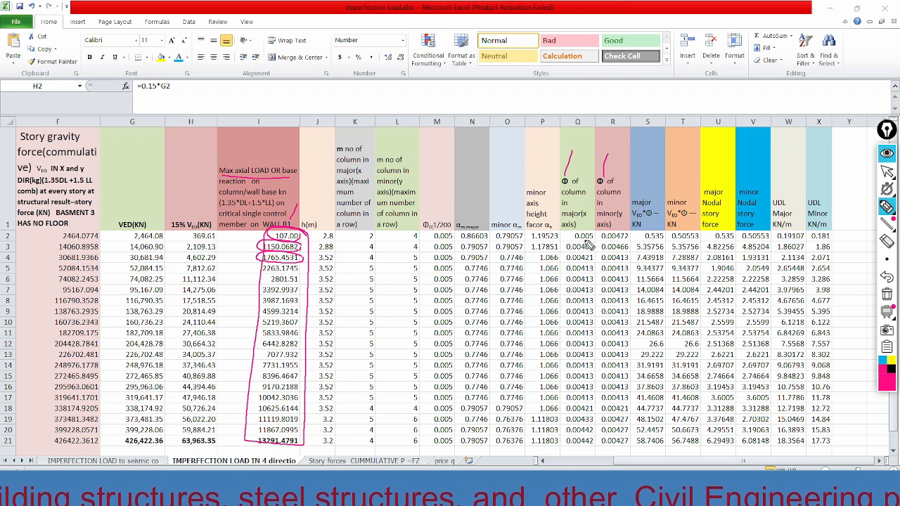
# Underline the major and minor axis Φ values of the 17th, 16th and 15th stories.
pyautogui.moveTo(575, 240); pyautogui.dragTo(595, 240)
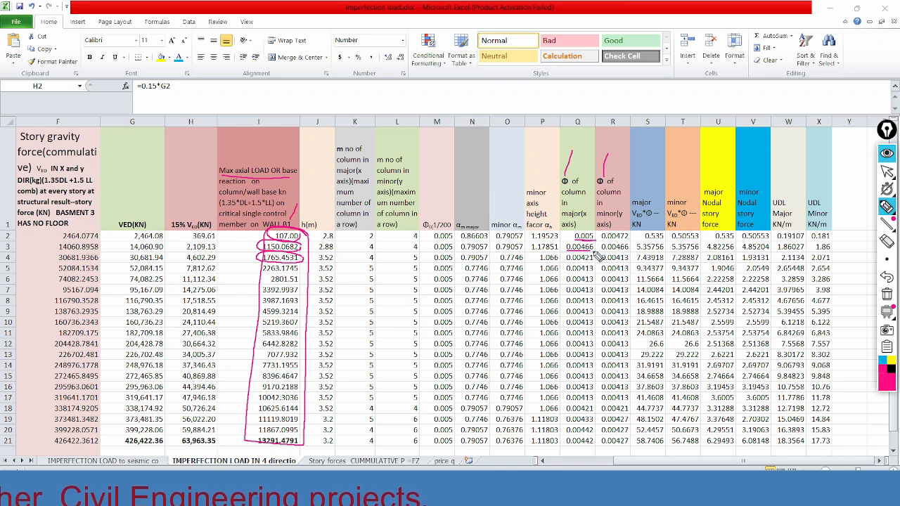
pyautogui.moveTo(568, 264); pyautogui.dragTo(593, 264)
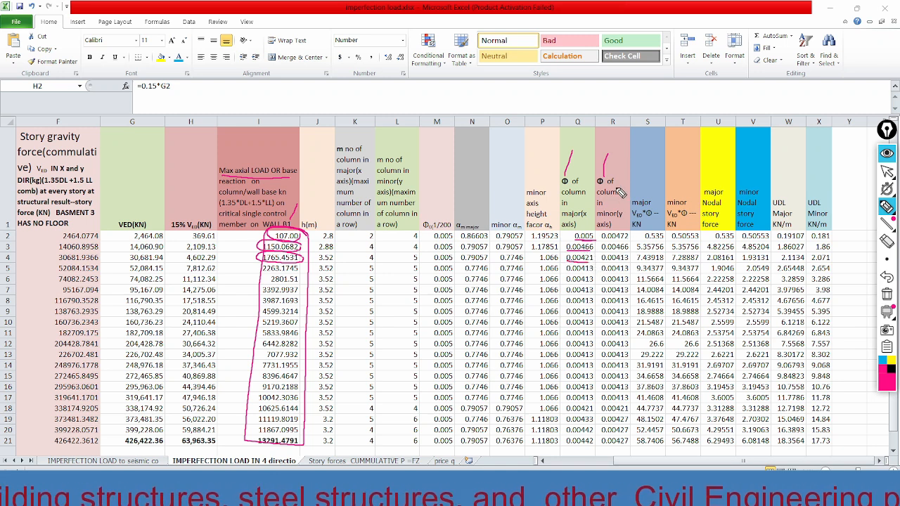
pyautogui.moveTo(603, 242)
pyautogui.mouseDown()
pyautogui.moveTo(629, 241)
pyautogui.moveTo(631, 253)
pyautogui.mouseUp()
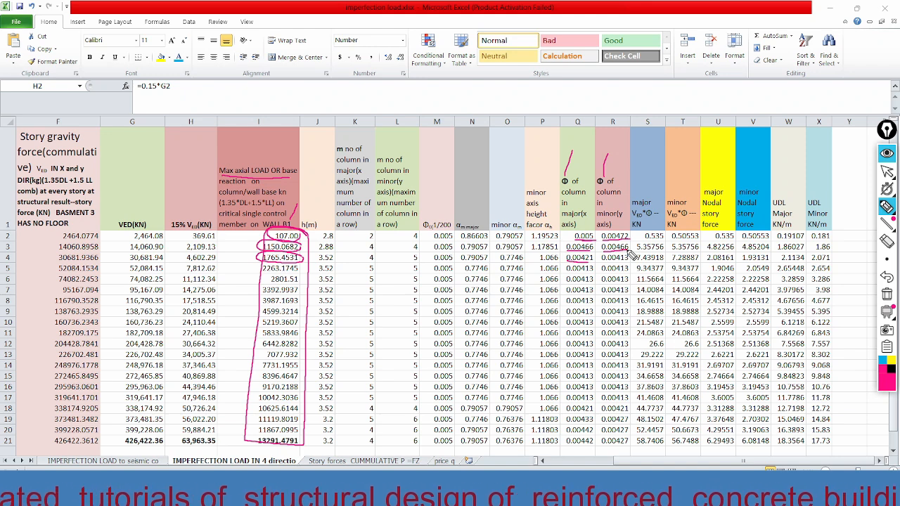
pyautogui.moveTo(603, 263); pyautogui.dragTo(629, 263)
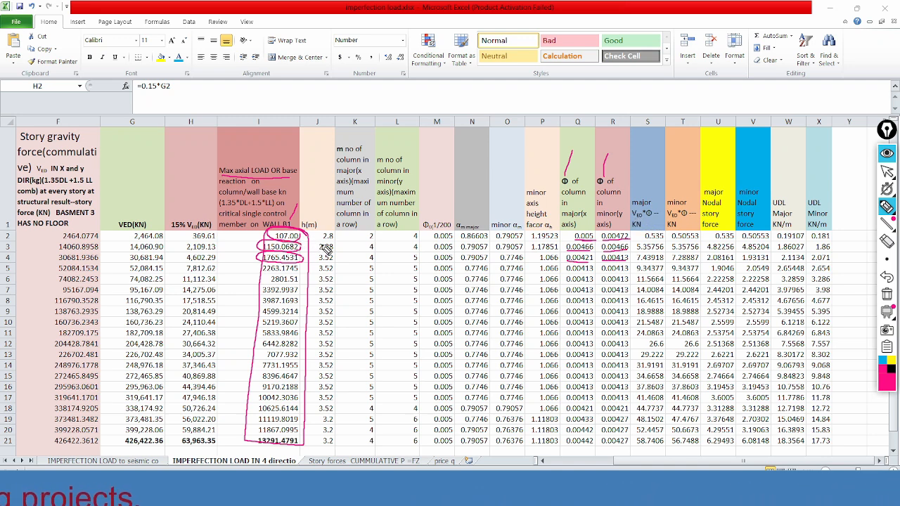
# Tick beside the VED(KN) heading, and underline the VED*Φ results for the 17th and 16th stories.
pyautogui.moveTo(161, 224); pyautogui.dragTo(184, 208)
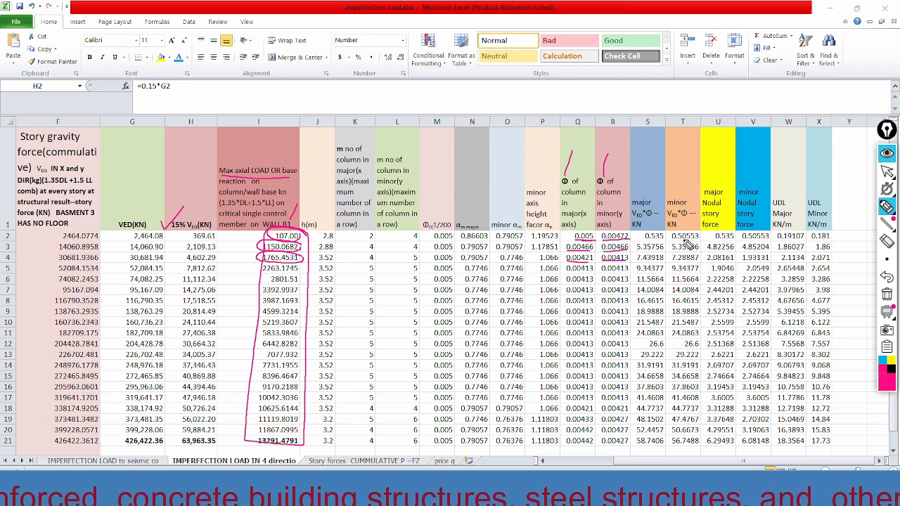
pyautogui.moveTo(675, 242); pyautogui.dragTo(692, 241)
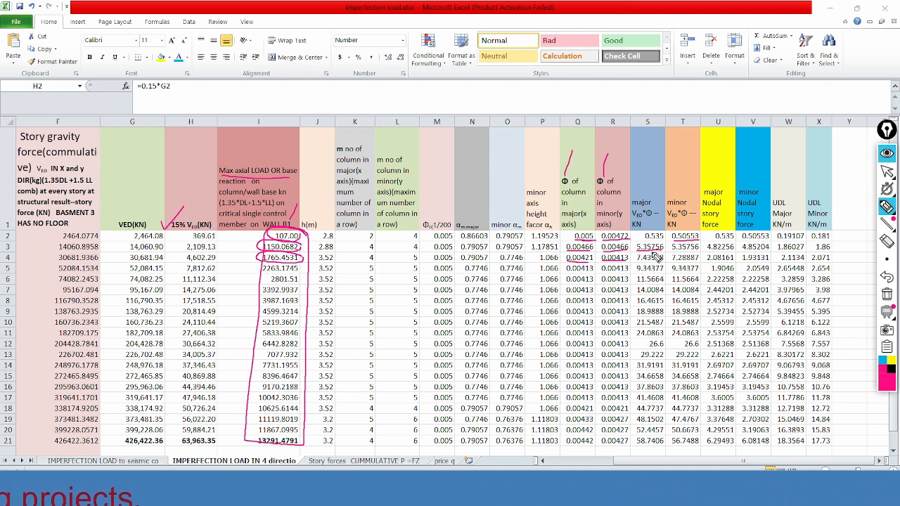
pyautogui.moveTo(673, 252); pyautogui.dragTo(696, 251)
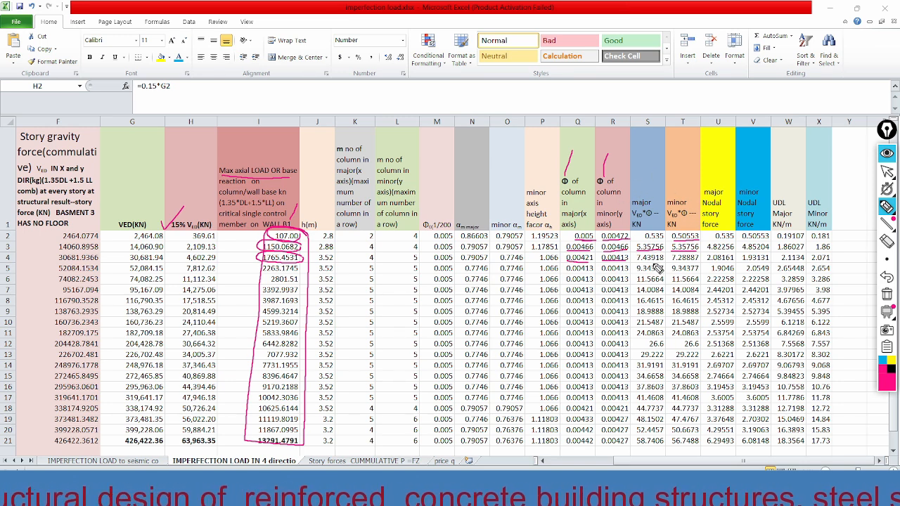
# Write "commul" above the VED*Φ columns and underline it, then mark the nodal story force headings and underline the first major-axis values.
pyautogui.moveTo(635, 159)
pyautogui.mouseDown()
pyautogui.moveTo(659, 175)
pyautogui.moveTo(696, 173)
pyautogui.mouseUp()
pyautogui.moveTo(632, 185); pyautogui.dragTo(701, 183)
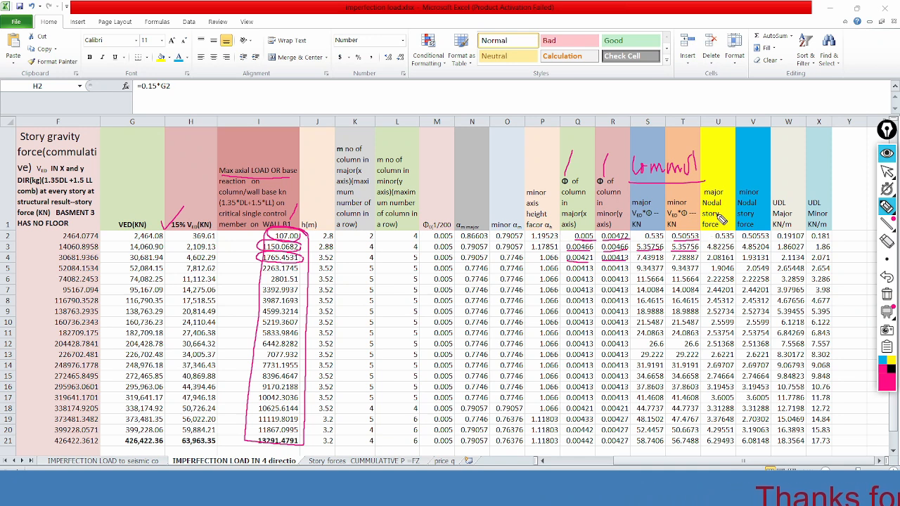
pyautogui.moveTo(720, 241); pyautogui.dragTo(730, 241)
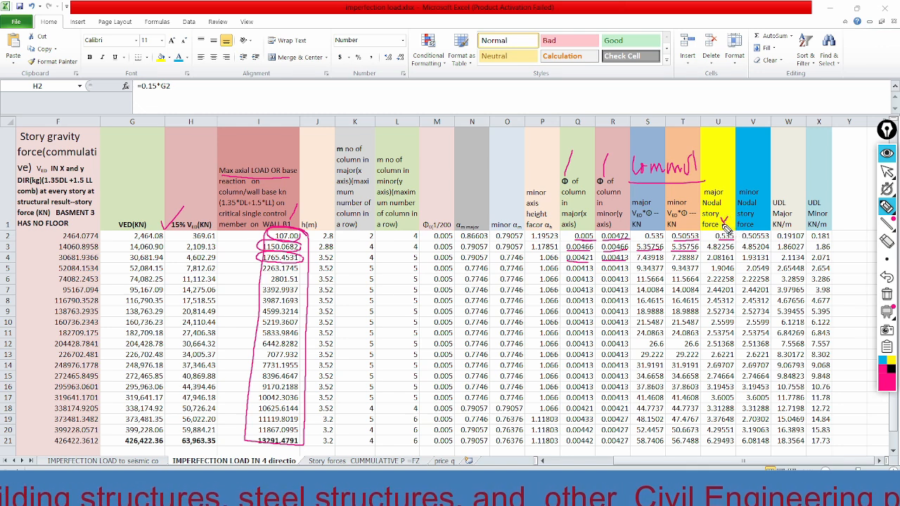
pyautogui.moveTo(752, 221); pyautogui.dragTo(768, 218)
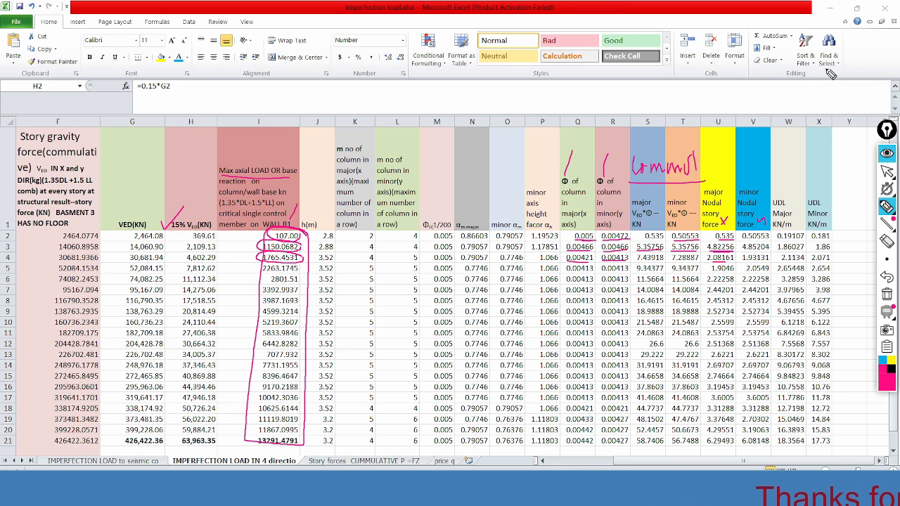
# Sketch a vertical member with base and x label, adding force arrows for stories 17 and 16 and writing 0.535 at story 17.
pyautogui.moveTo(827, 70); pyautogui.dragTo(829, 185)
pyautogui.moveTo(786, 72); pyautogui.dragTo(837, 72)
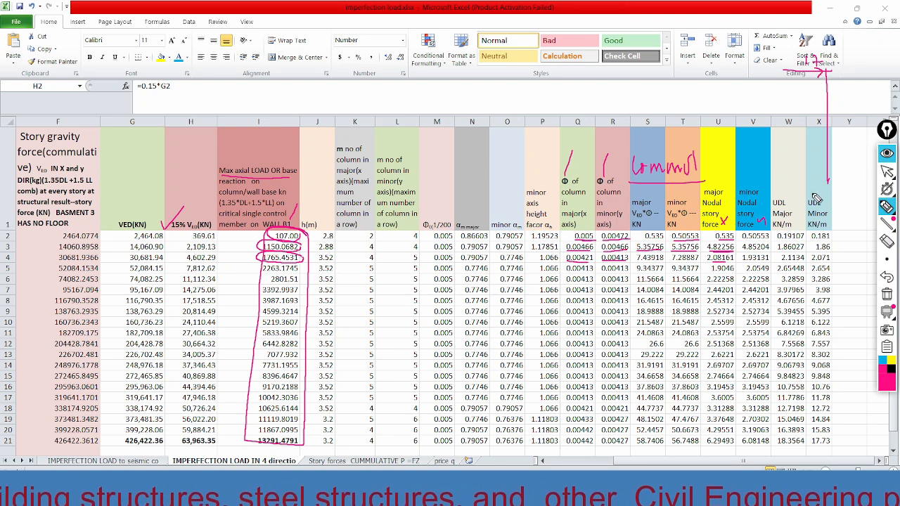
pyautogui.moveTo(812, 193); pyautogui.dragTo(841, 200)
pyautogui.moveTo(842, 203); pyautogui.dragTo(853, 211)
pyautogui.moveTo(854, 205); pyautogui.dragTo(845, 214)
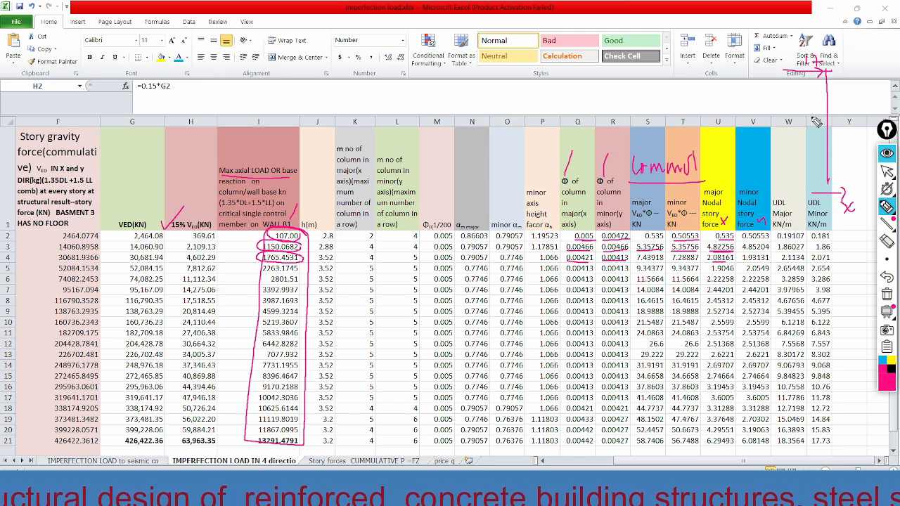
pyautogui.moveTo(744, 67)
pyautogui.mouseDown()
pyautogui.moveTo(817, 98)
pyautogui.moveTo(827, 90)
pyautogui.mouseUp()
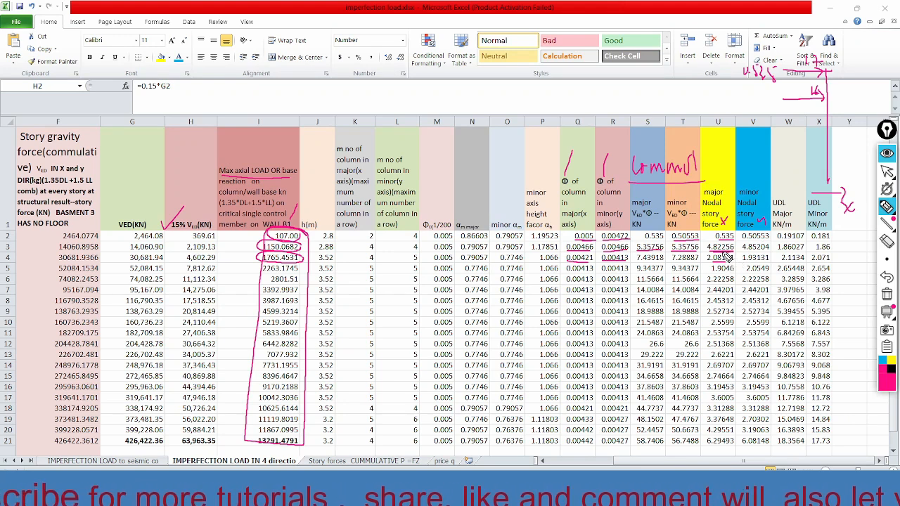
# Write the 16th story nodal force calculation 5.35 - 0.535 = 4.82 beside its arrow in the sketch.
pyautogui.moveTo(747, 95)
pyautogui.mouseDown()
pyautogui.moveTo(744, 105)
pyautogui.moveTo(758, 106)
pyautogui.moveTo(768, 96)
pyautogui.moveTo(736, 98)
pyautogui.mouseUp()
pyautogui.moveTo(726, 103); pyautogui.dragTo(736, 103)
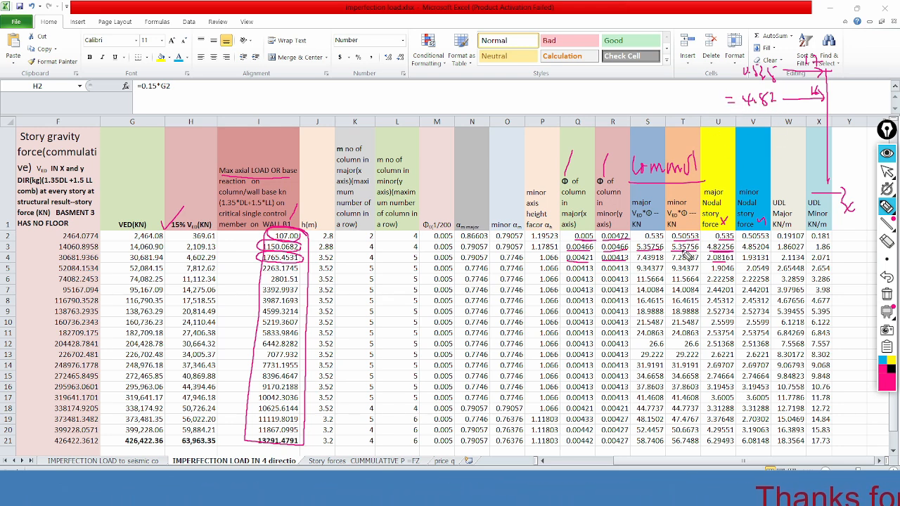
pyautogui.moveTo(635, 92); pyautogui.dragTo(633, 103)
pyautogui.moveTo(635, 90)
pyautogui.mouseDown()
pyautogui.moveTo(644, 102)
pyautogui.moveTo(658, 91)
pyautogui.mouseUp()
pyautogui.click(640, 96)
pyautogui.moveTo(661, 97); pyautogui.dragTo(678, 103)
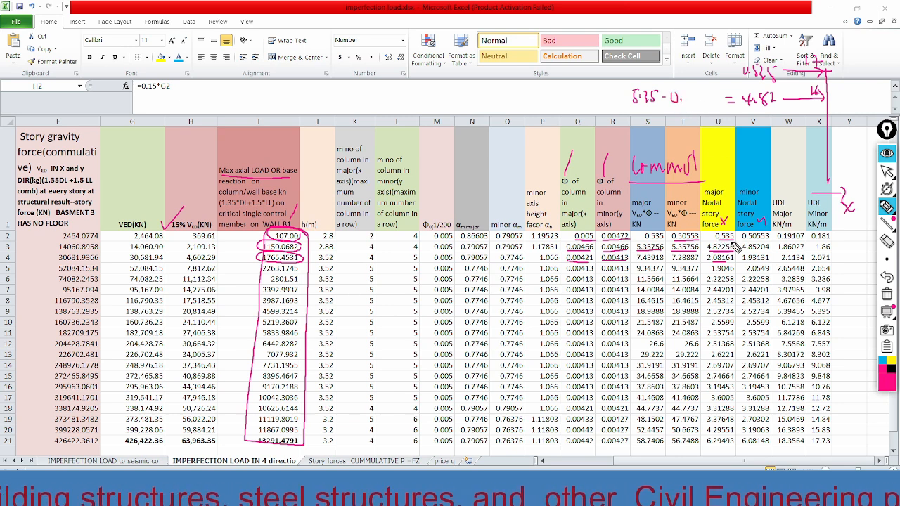
pyautogui.moveTo(694, 92)
pyautogui.mouseDown()
pyautogui.moveTo(691, 104)
pyautogui.moveTo(699, 91)
pyautogui.moveTo(706, 104)
pyautogui.mouseUp()
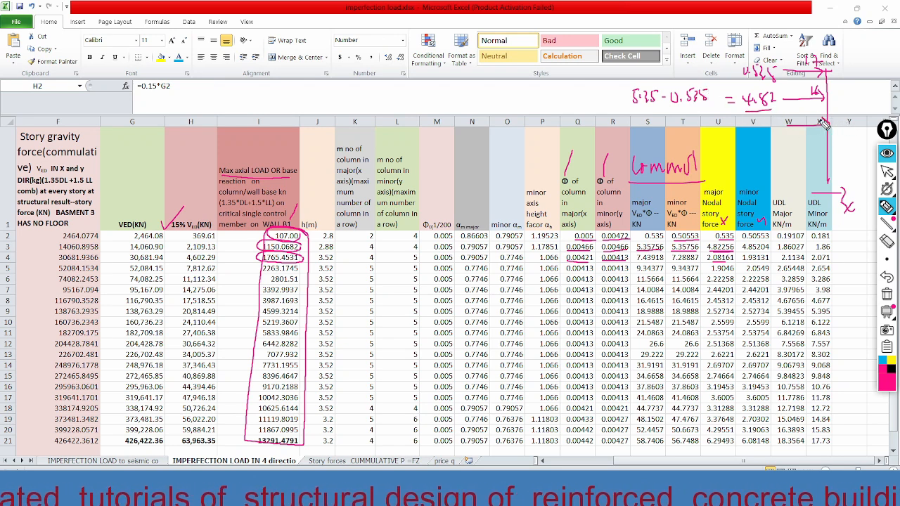
# Label the 15th story arrow, circle 5.35, and write the 15th story nodal force subtraction 7.4 - 5.3.
pyautogui.moveTo(810, 108)
pyautogui.mouseDown()
pyautogui.moveTo(814, 114)
pyautogui.moveTo(821, 105)
pyautogui.mouseUp()
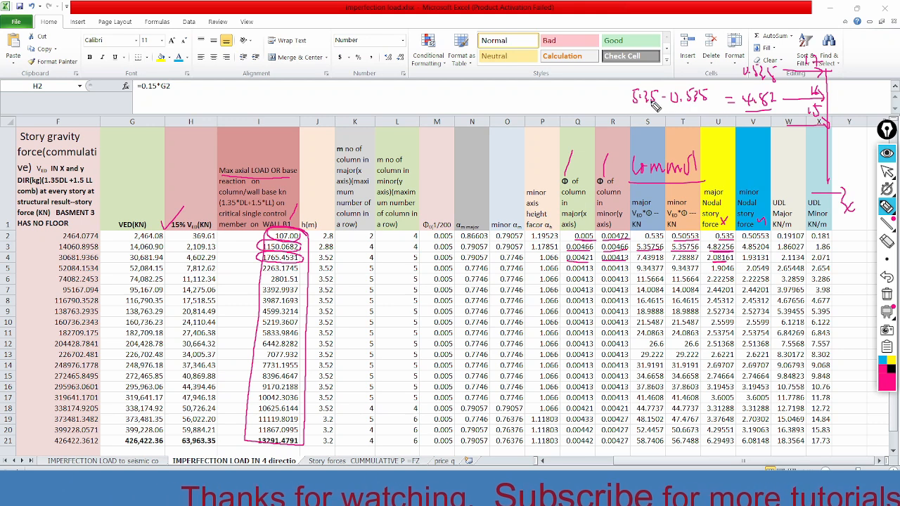
pyautogui.moveTo(656, 77)
pyautogui.mouseDown()
pyautogui.moveTo(667, 109)
pyautogui.moveTo(685, 127)
pyautogui.moveTo(697, 122)
pyautogui.mouseUp()
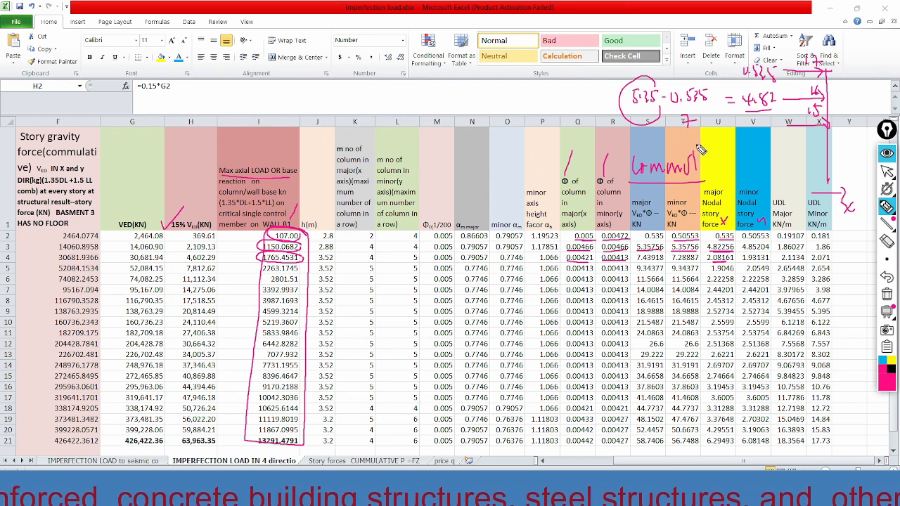
pyautogui.click(698, 127)
pyautogui.moveTo(705, 115); pyautogui.dragTo(714, 121)
pyautogui.moveTo(711, 111); pyautogui.dragTo(710, 129)
pyautogui.moveTo(657, 140)
pyautogui.mouseDown()
pyautogui.moveTo(684, 144)
pyautogui.moveTo(692, 131)
pyautogui.moveTo(709, 143)
pyautogui.moveTo(679, 147)
pyautogui.mouseUp()
pyautogui.click(694, 140)
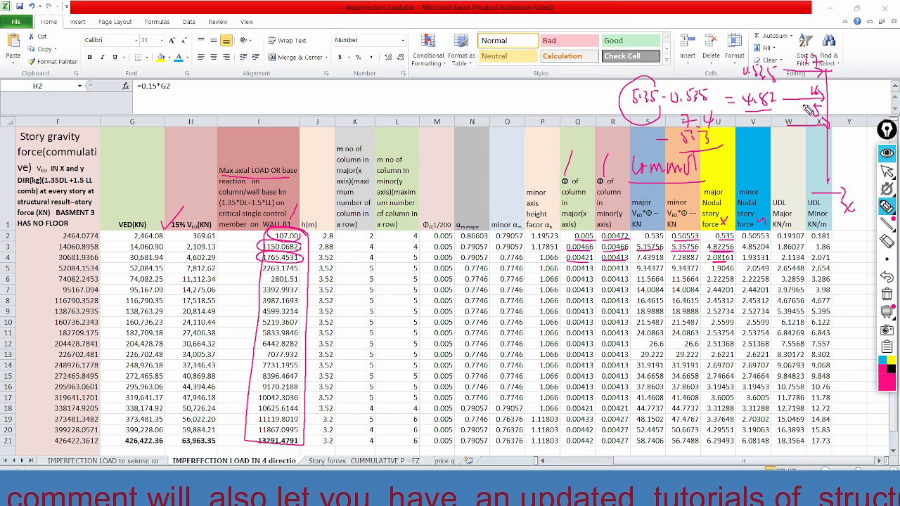
# Add force arrows at two lower story levels of the sketch, and clear all pen annotations from the sheet.
pyautogui.moveTo(797, 150); pyautogui.dragTo(823, 148)
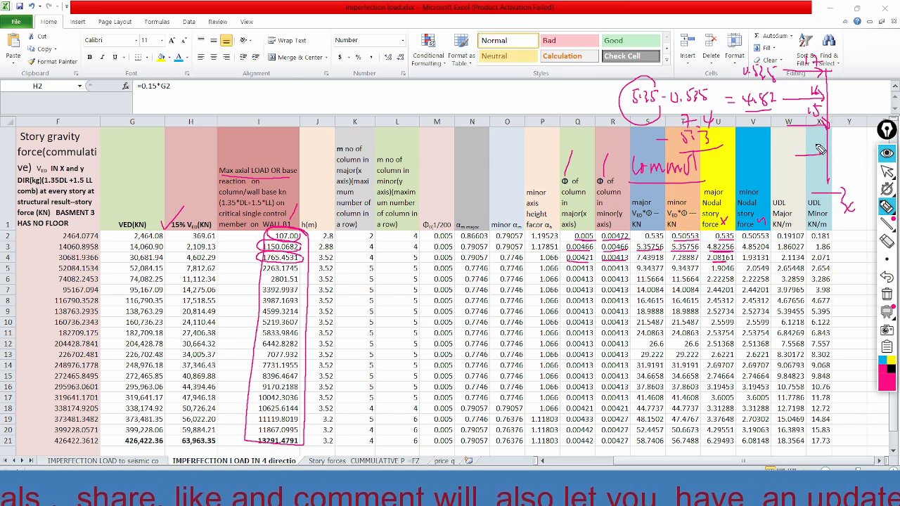
pyautogui.moveTo(798, 185); pyautogui.dragTo(826, 188)
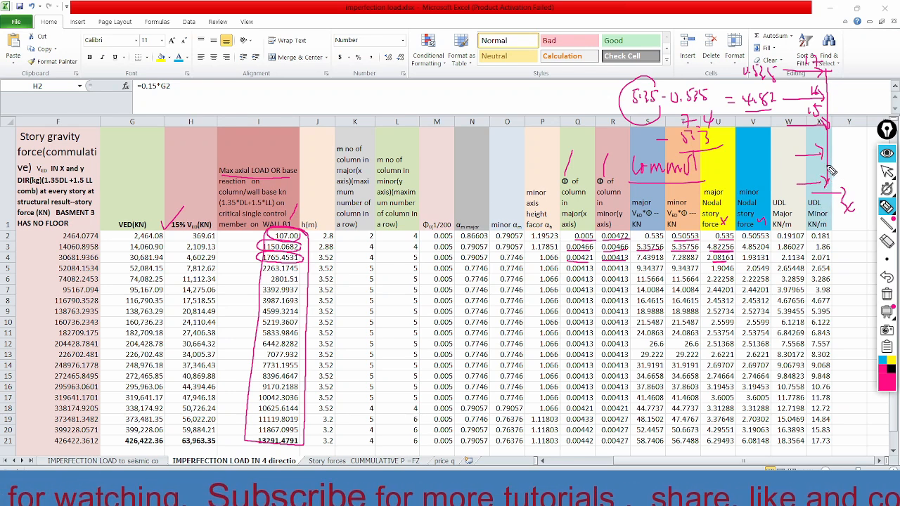
pyautogui.rightClick(802, 313)
pyautogui.click(887, 296)
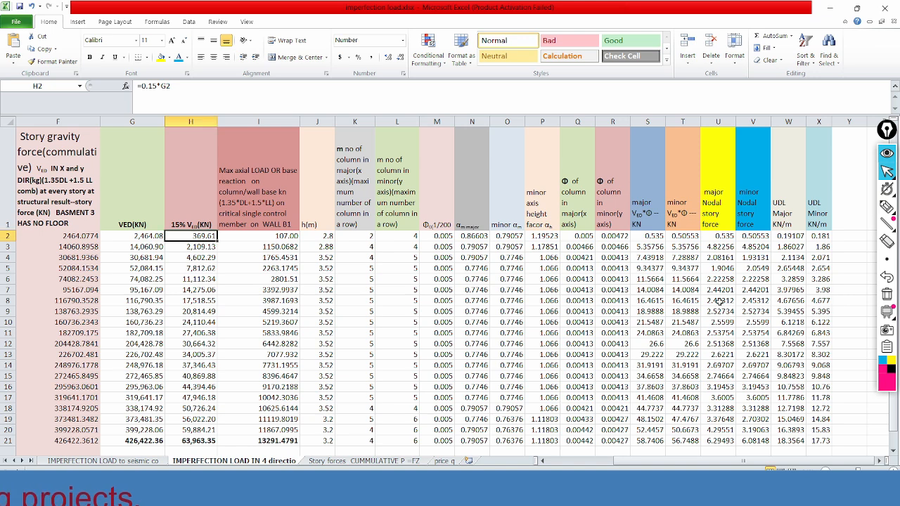
# Look at the lower rows of the imperfection load table, and switch to the PowerPoint presentation's slide on nodal load generation.
pyautogui.scroll(-1, 718, 301)
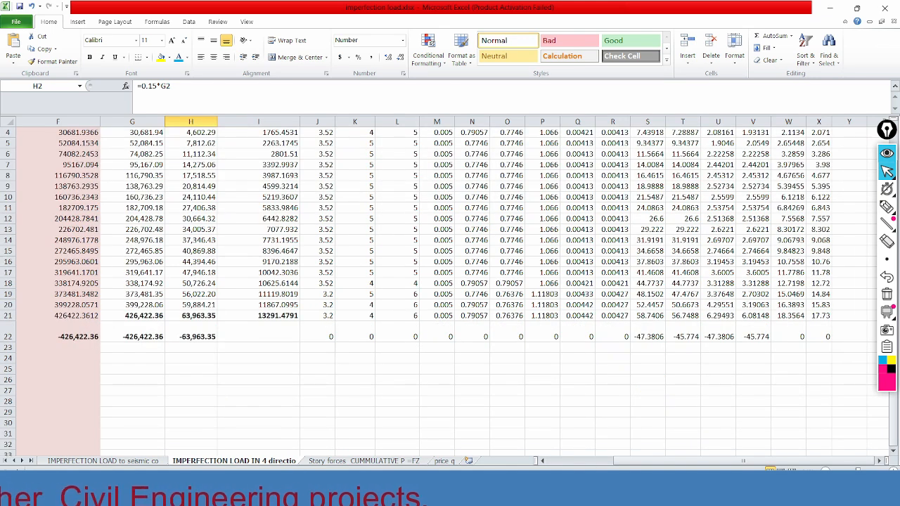
pyautogui.click(593, 490)
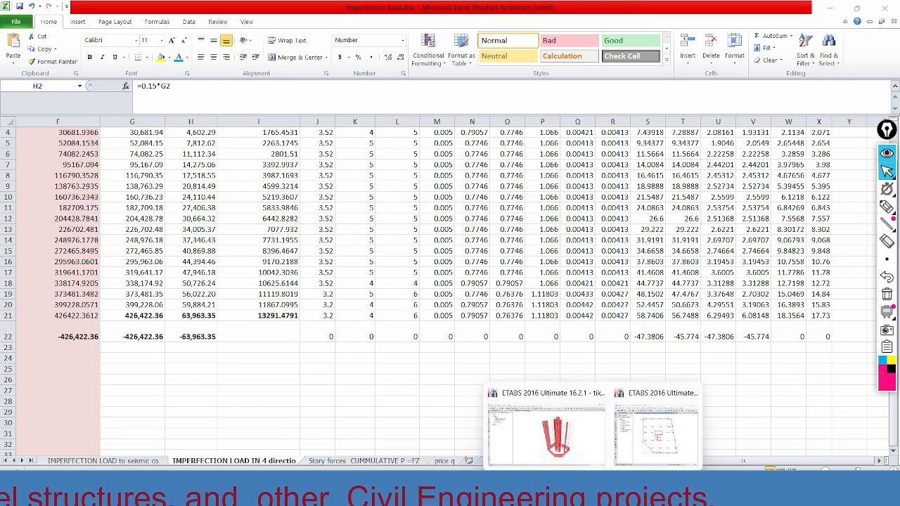
pyautogui.click(593, 490)
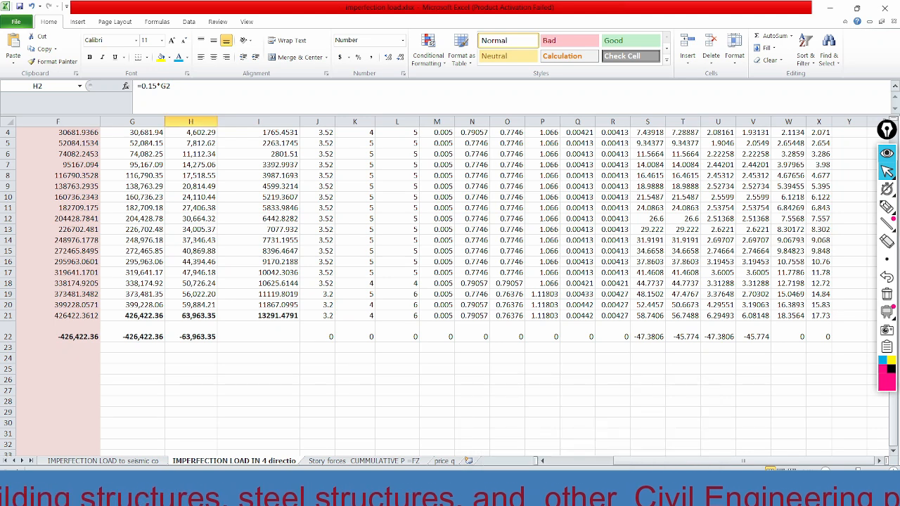
pyautogui.click(633, 490)
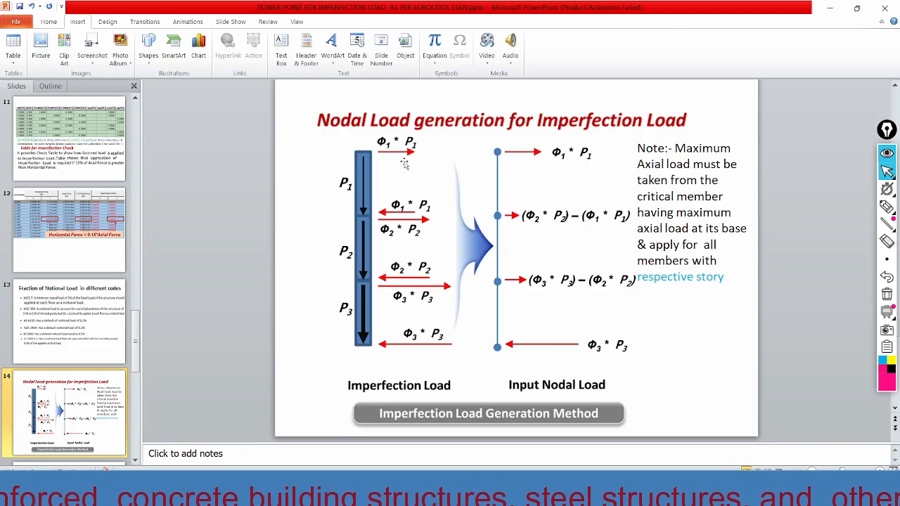